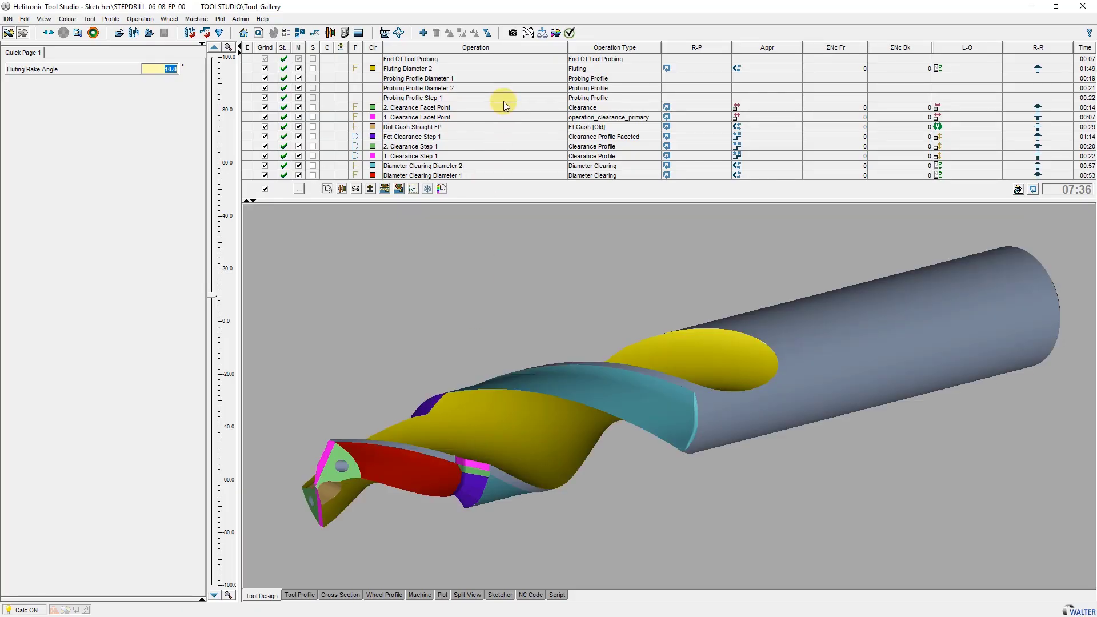
- Switch to the Sketcher to get the STEPDRILL_06_08_FP_00 tool's empty drawing sheet
click(528, 33)
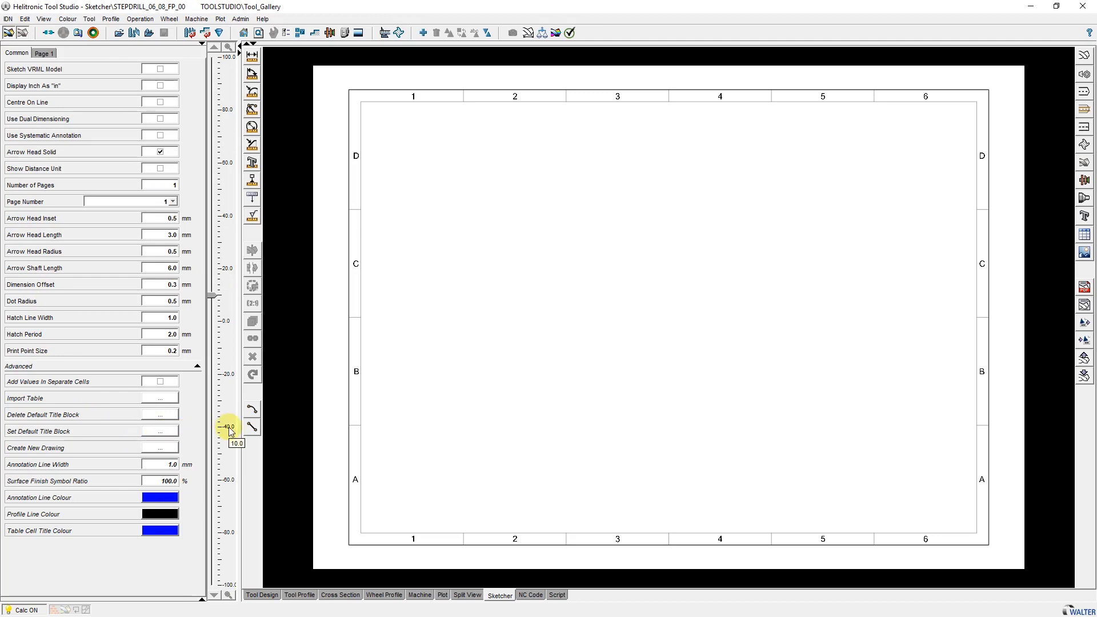
- Show the Page 1 sheet settings: ISO A4 paper, 6 × 4 cells, 20/15 mm margins
click(43, 54)
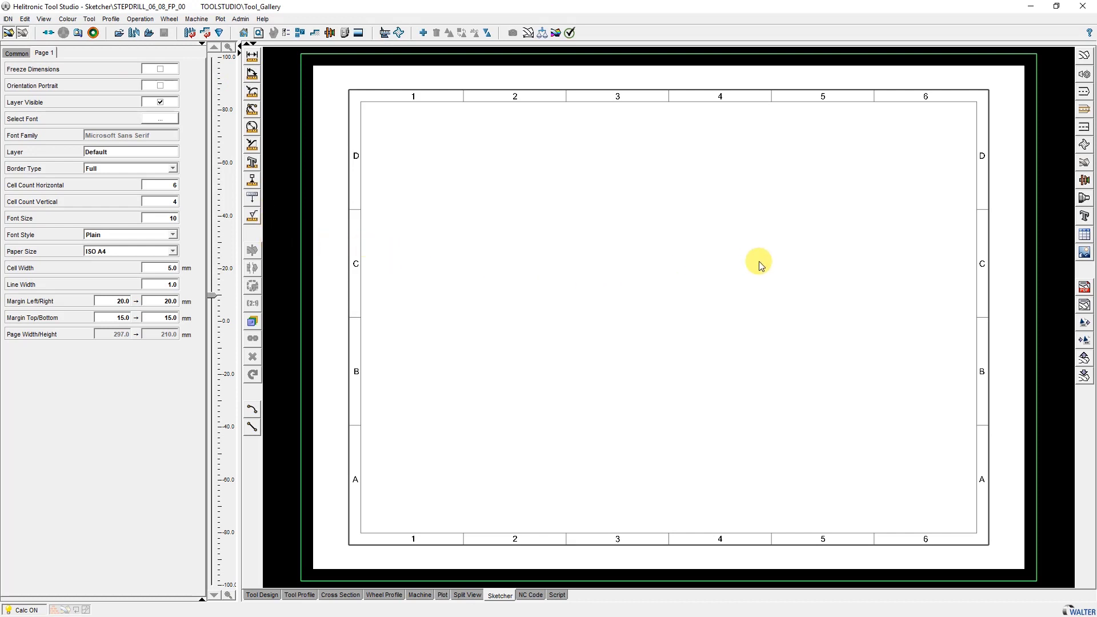
- Import the Table_v01.skt WALTER title block sketch onto the sheet
click(1085, 382)
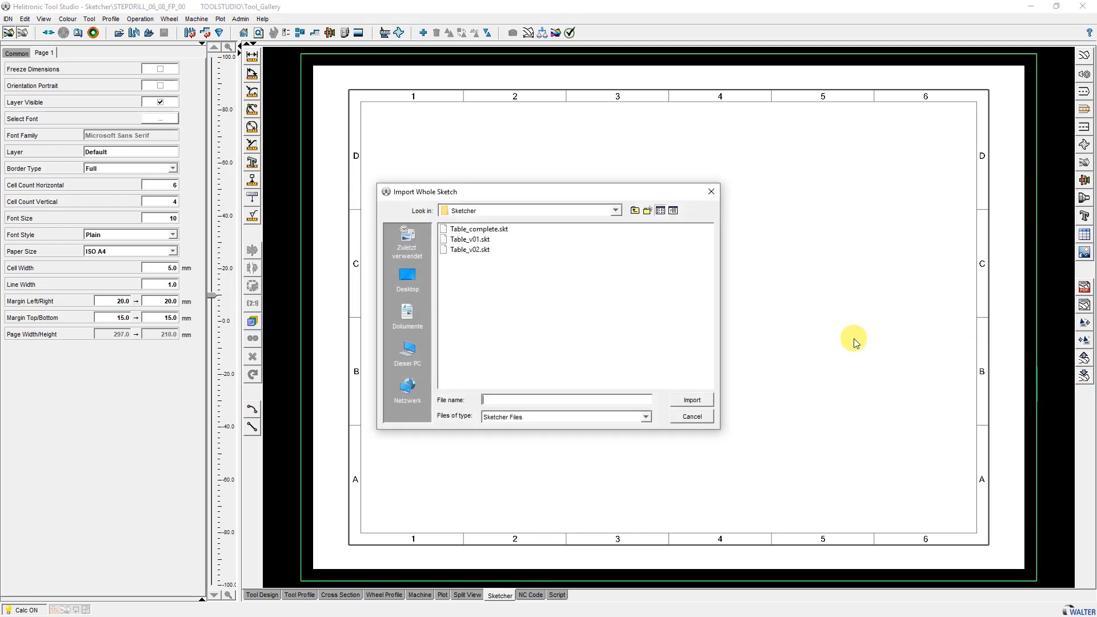
click(470, 240)
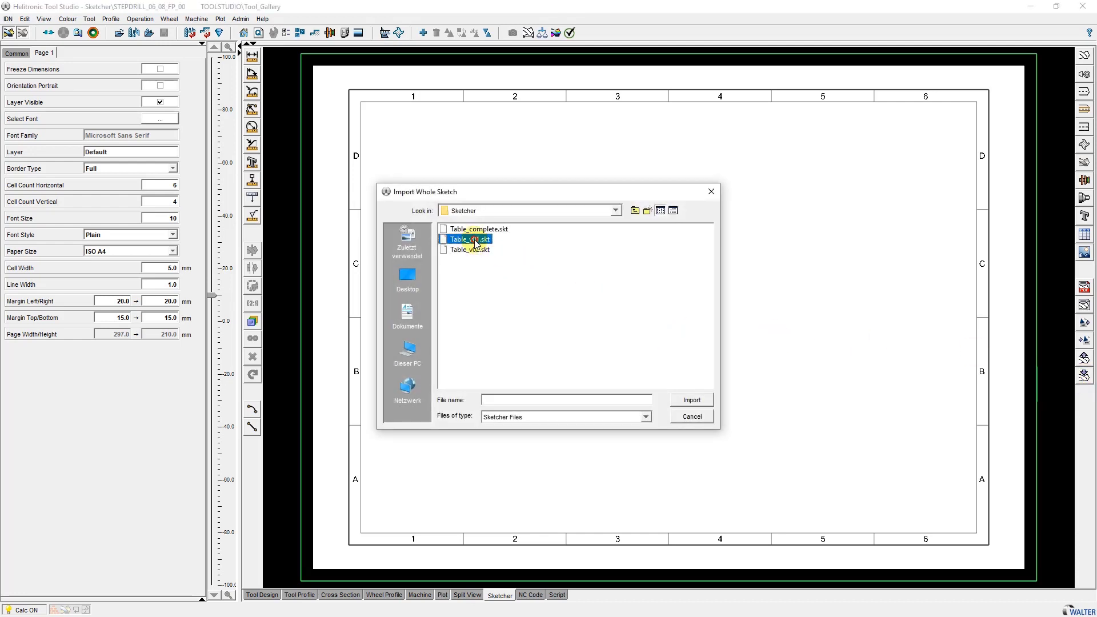
click(692, 400)
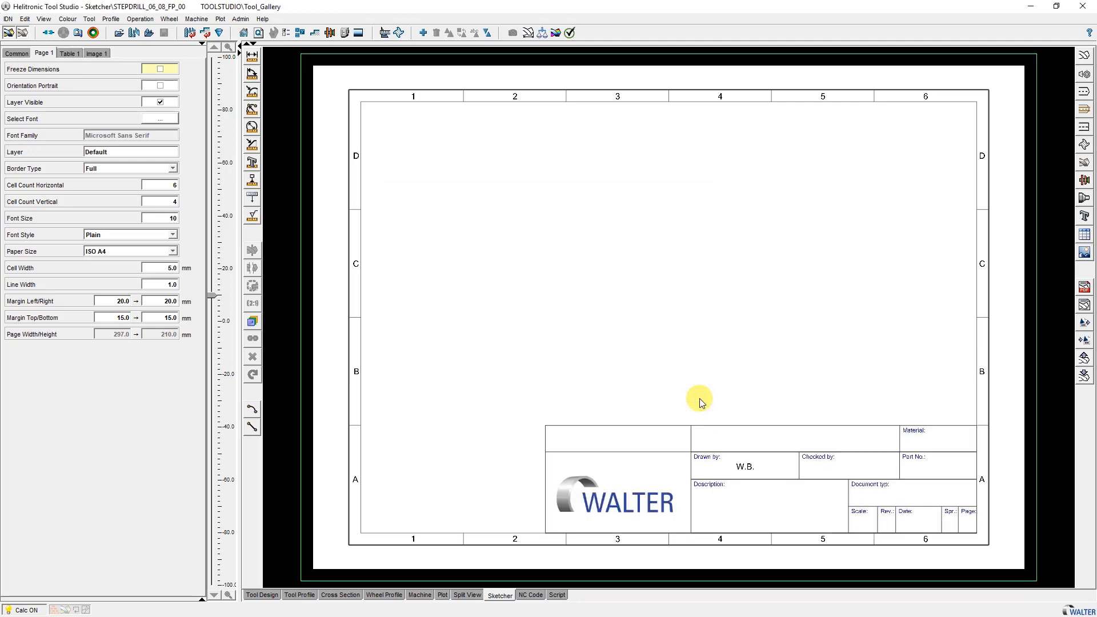
- Set the title block's Material cell to 'Carbide'
click(924, 446)
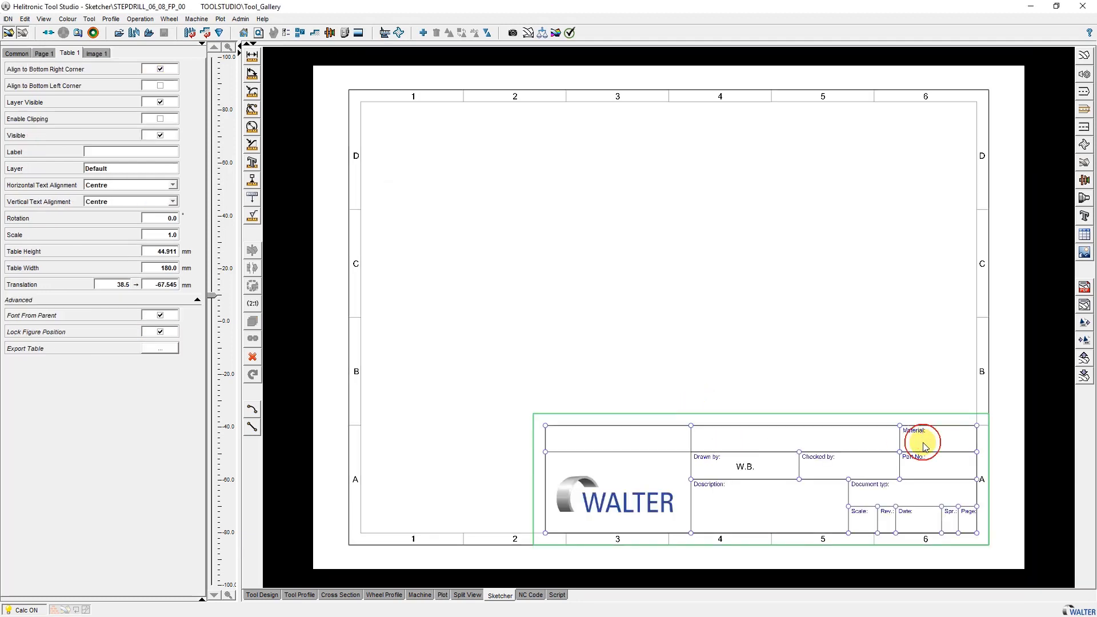
right_click(924, 446)
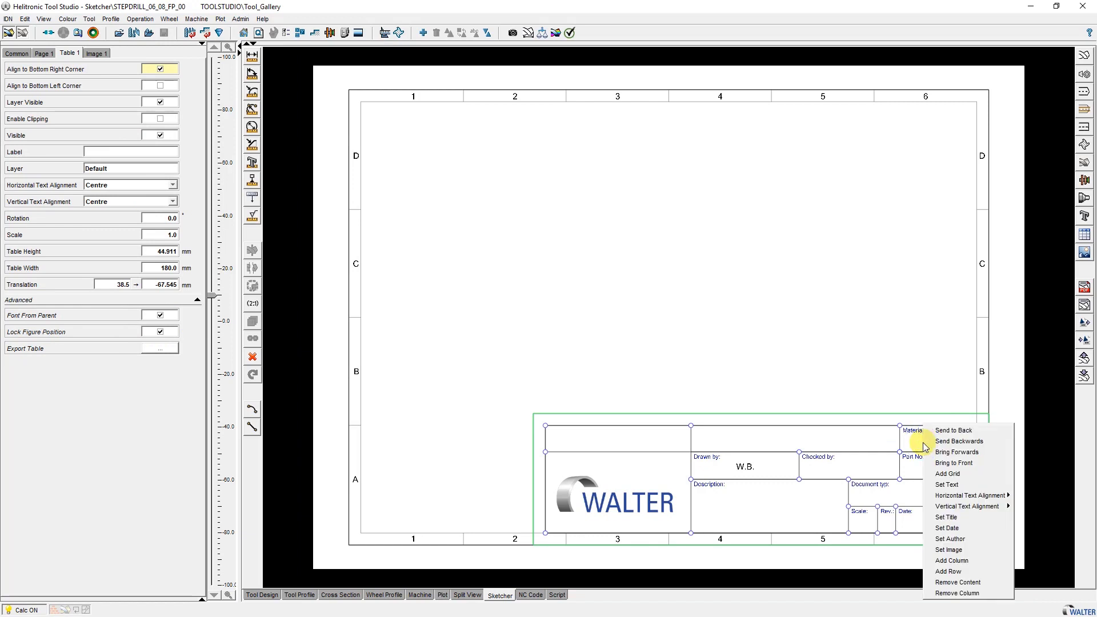
click(946, 484)
text(Carbid)
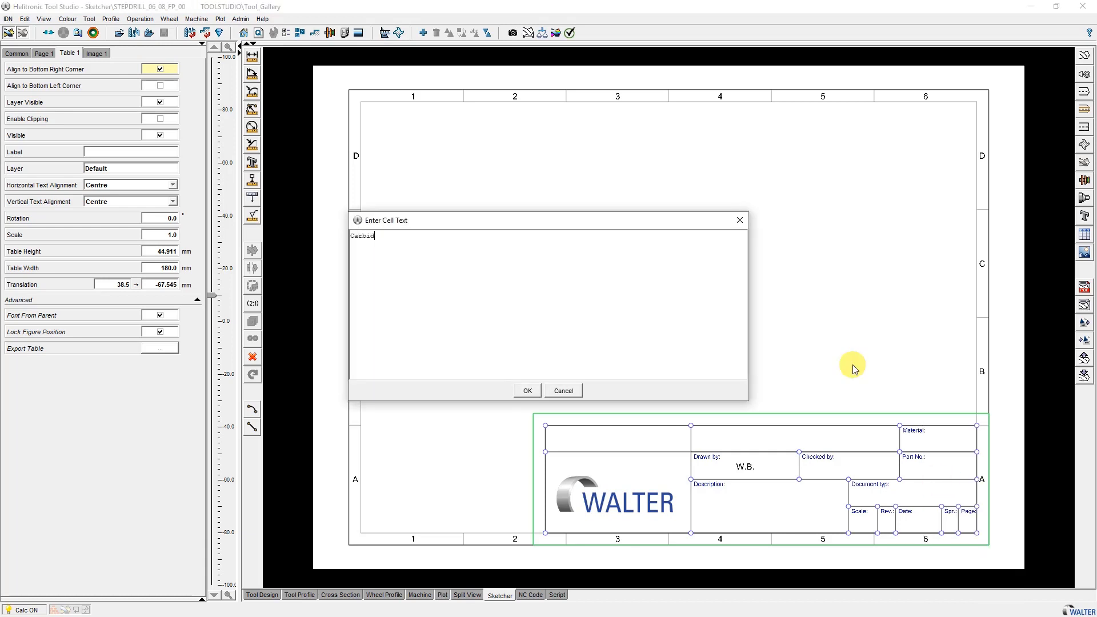
text(e)
click(526, 391)
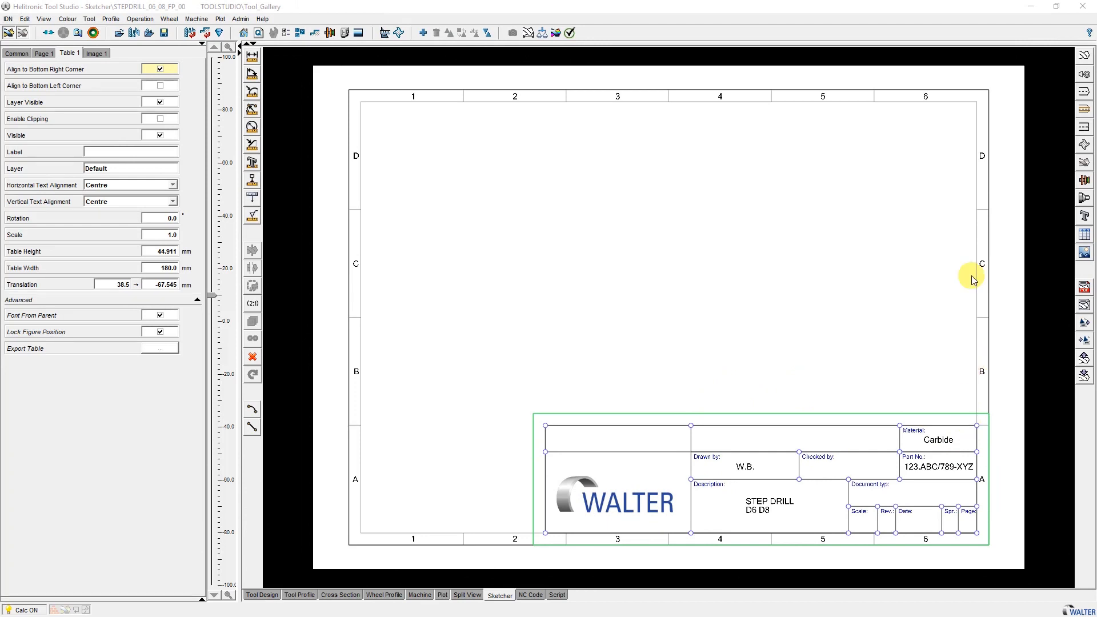
click(1084, 56)
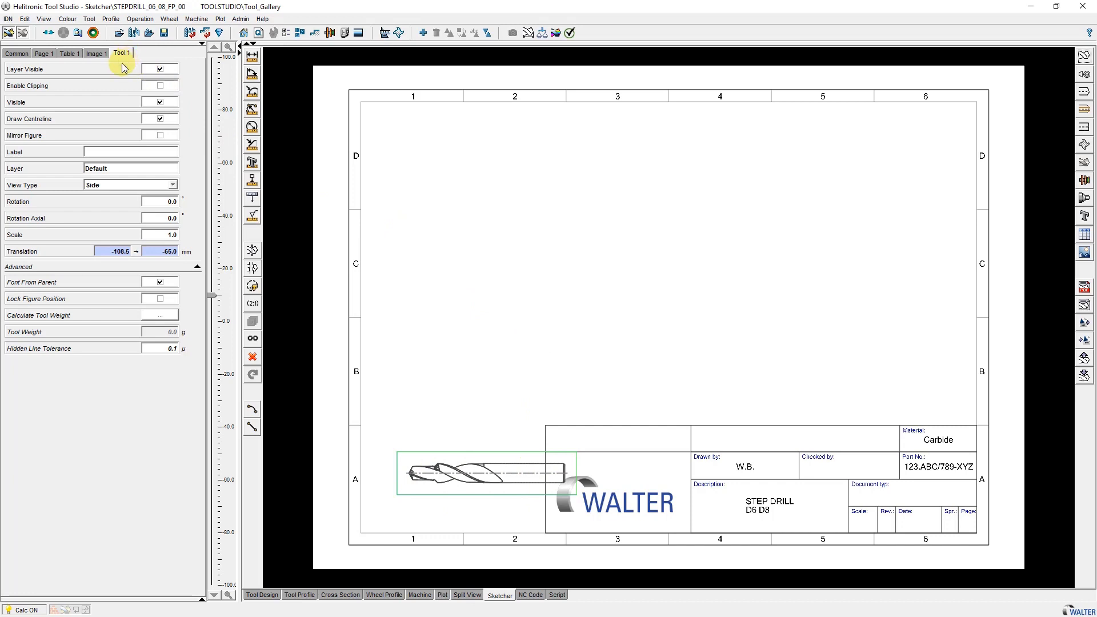
- Set the drill side view's scale to 2 and move it to the sheet centre
click(165, 234)
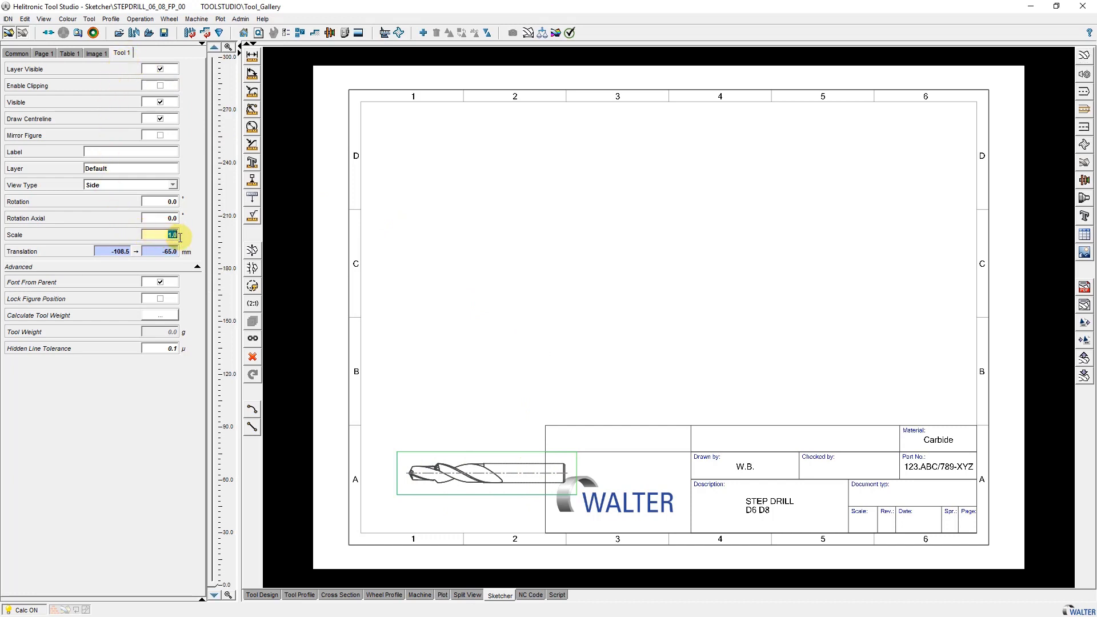
double_click(177, 236)
text(2)
key(Tab)
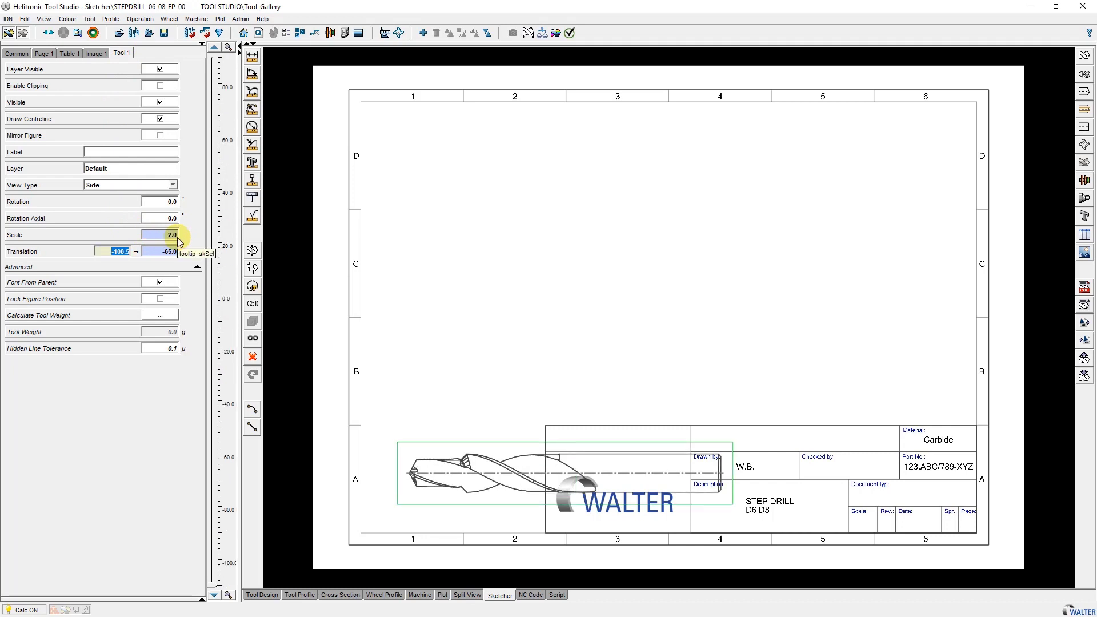
click(508, 475)
drag(508, 475, 617, 269)
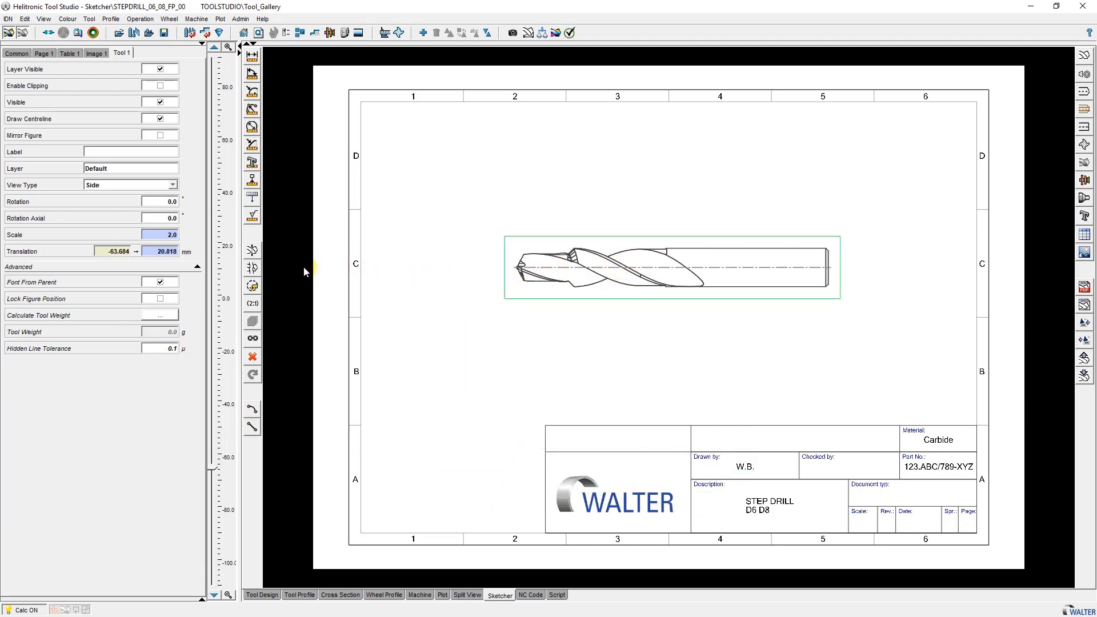
- Split the drill view to shorten its shank, then move it to the upper right
click(253, 268)
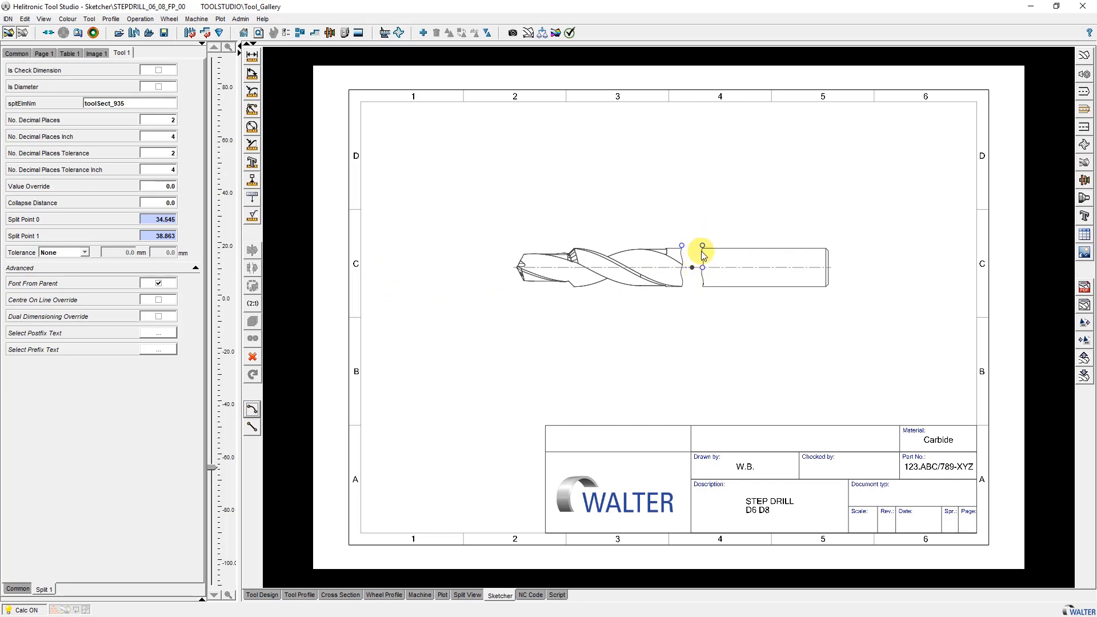
drag(702, 246, 816, 262)
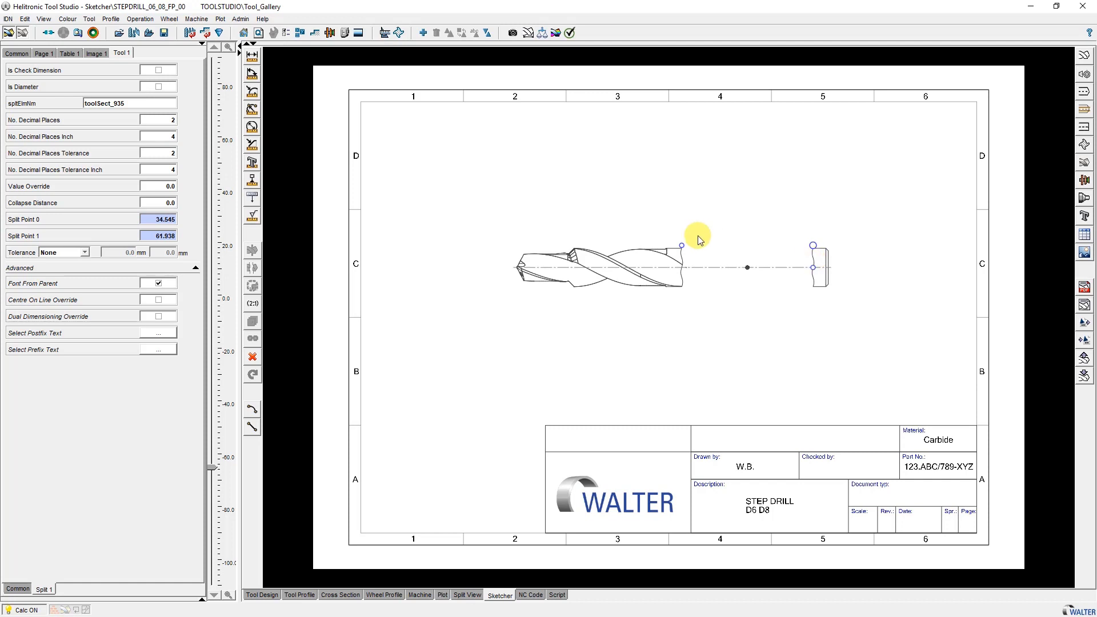
drag(682, 245, 712, 247)
drag(810, 272, 718, 269)
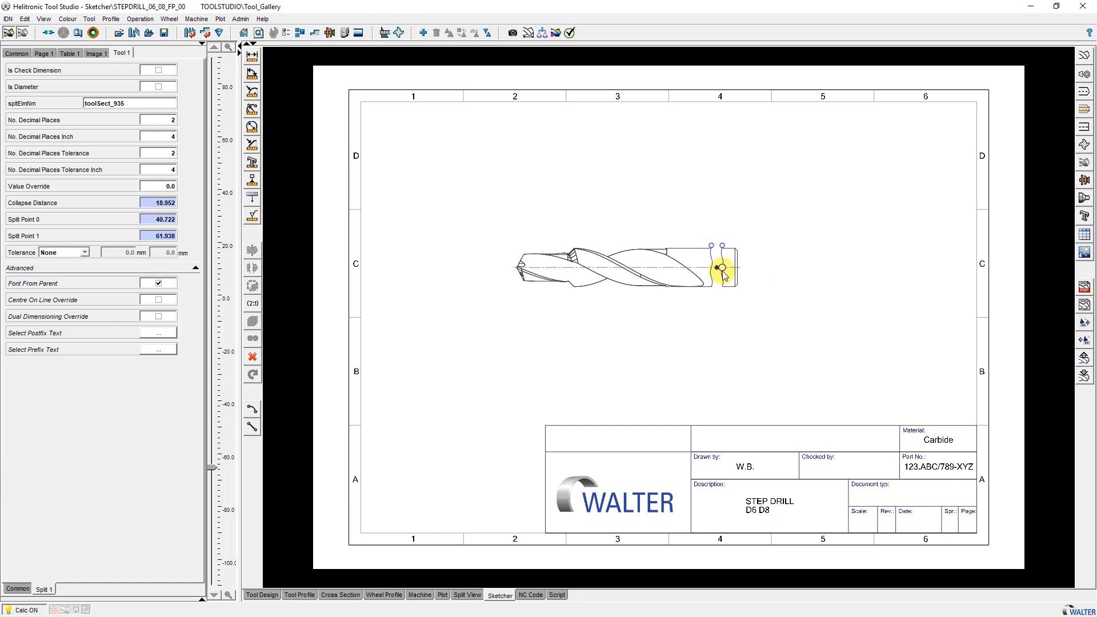
click(674, 272)
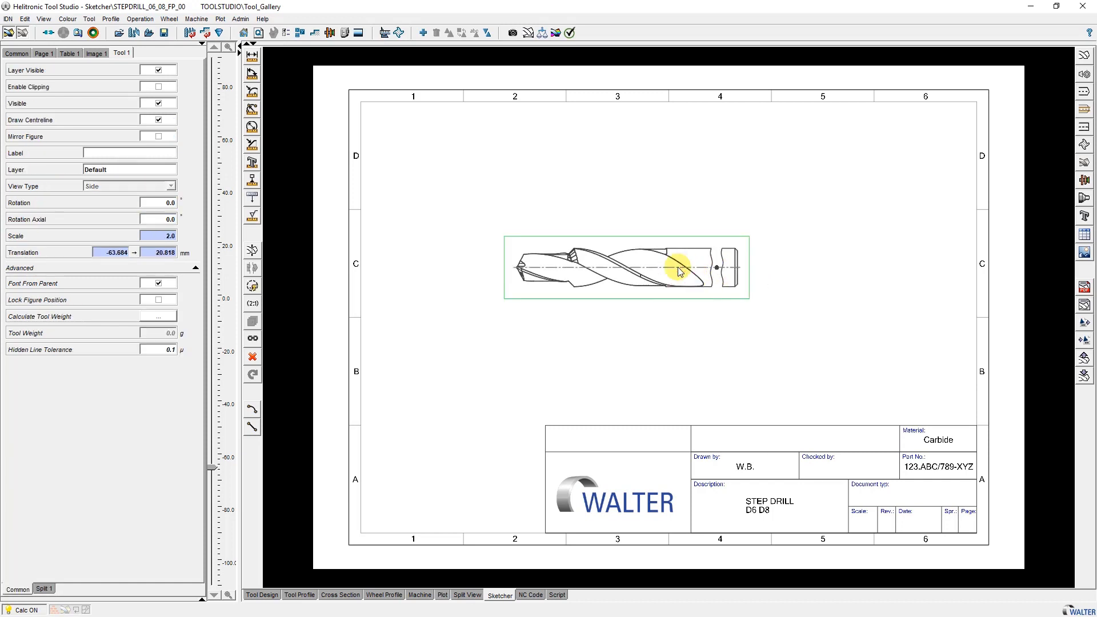
drag(680, 272, 883, 157)
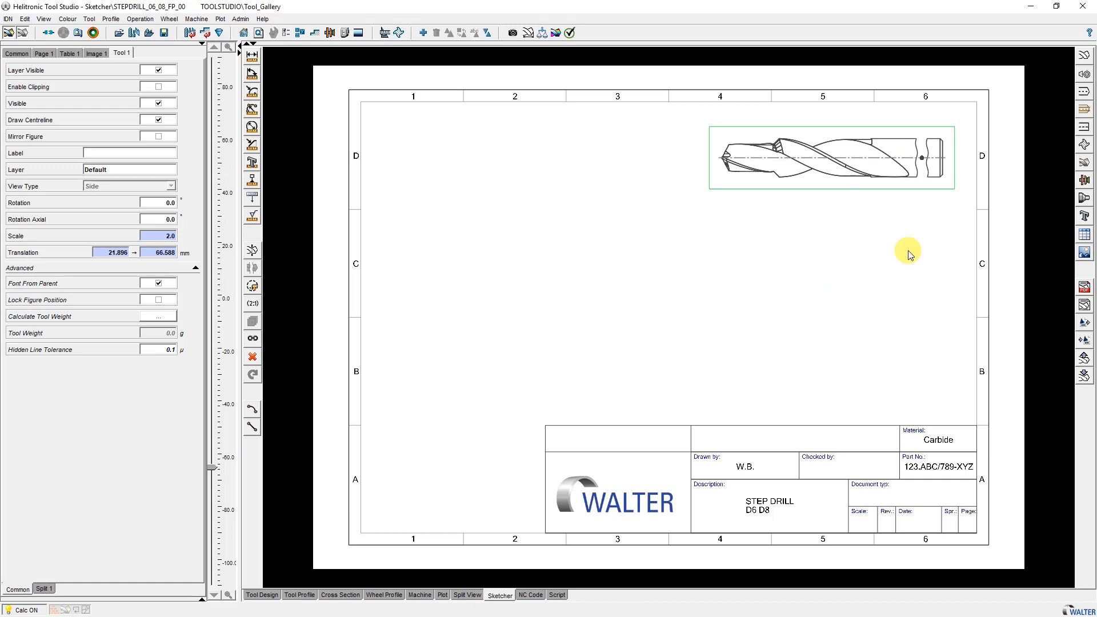
click(1084, 57)
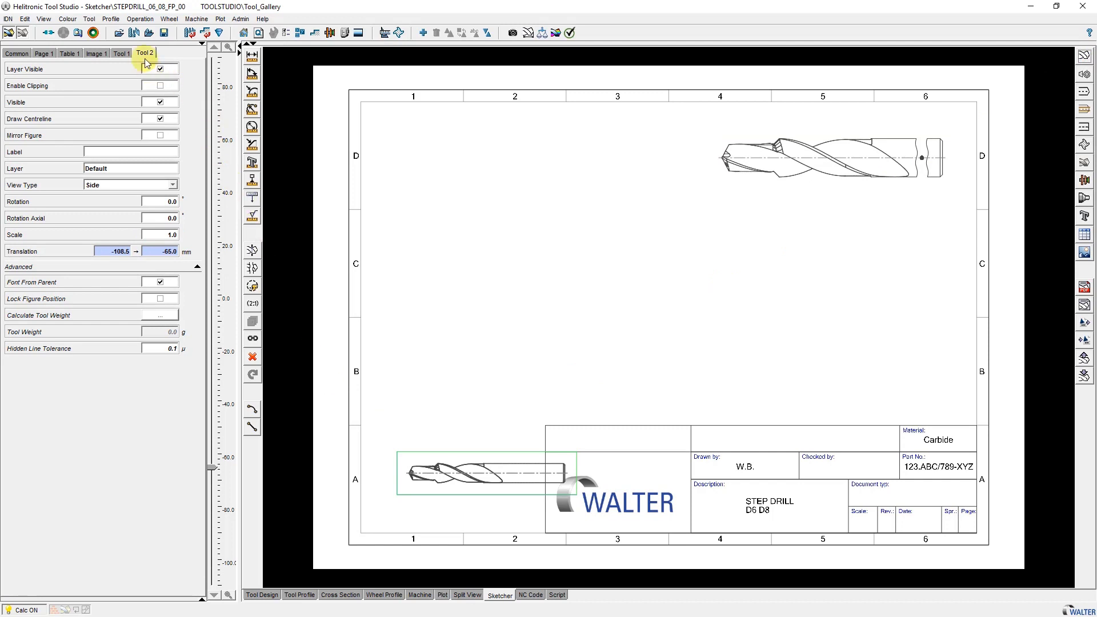
- Make the second figure a Front view locked to Tool 1, offset -15 mm horizontally
click(93, 186)
click(93, 205)
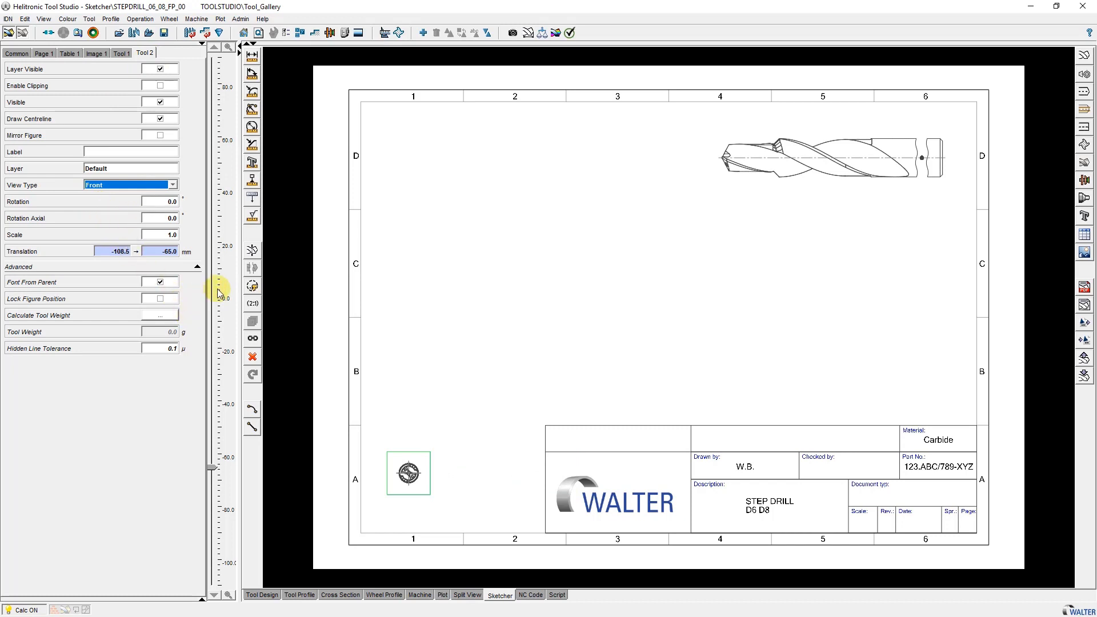
click(253, 339)
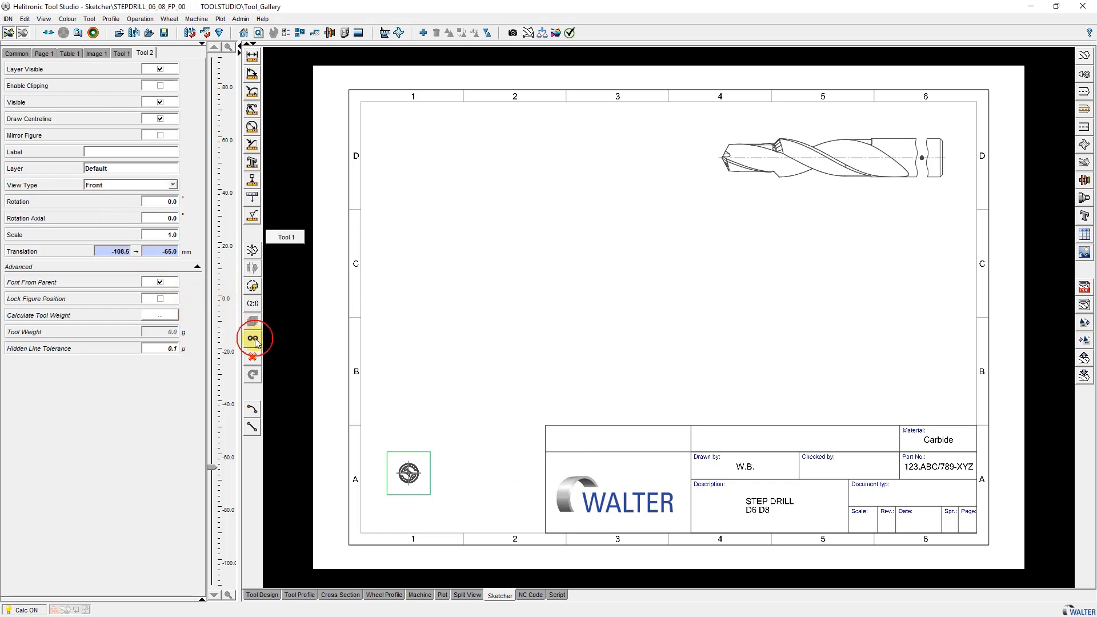
click(284, 238)
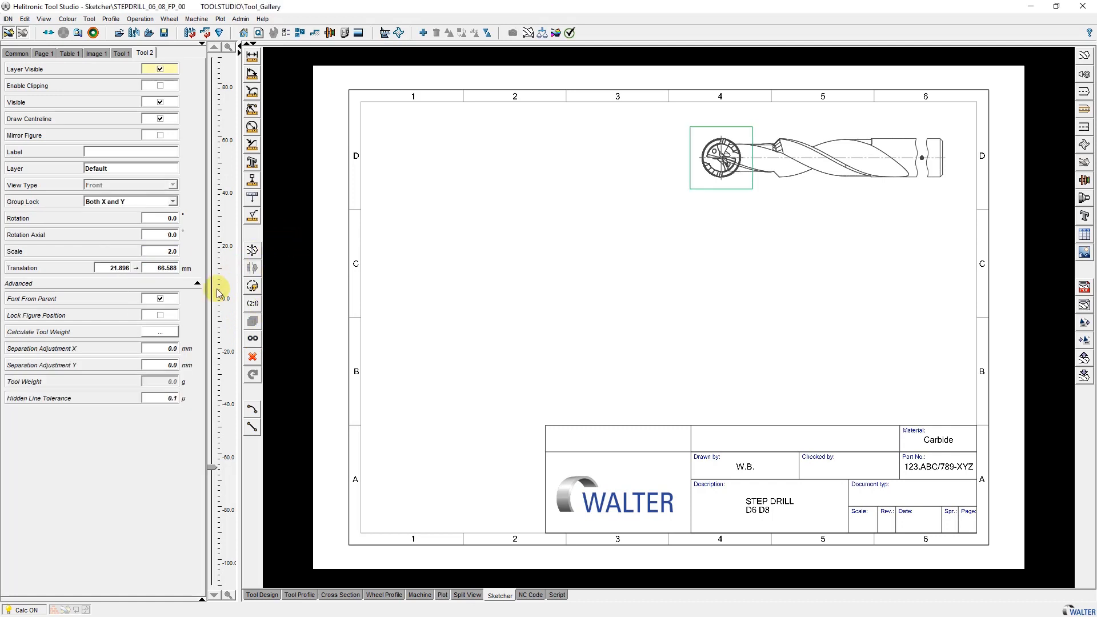
click(172, 350)
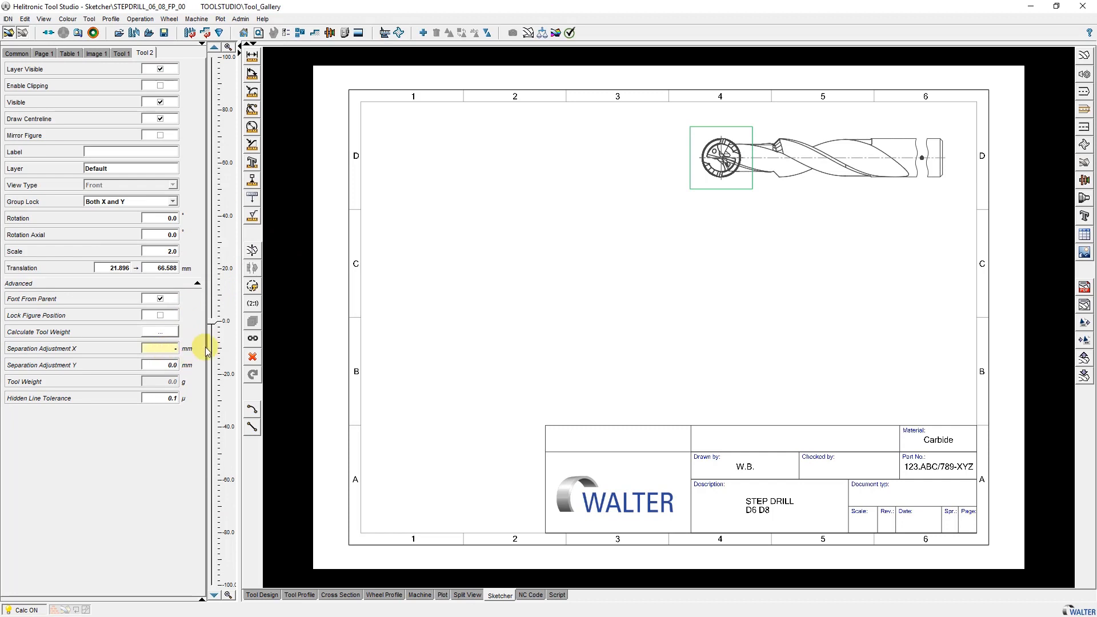
text(-15)
key(Tab)
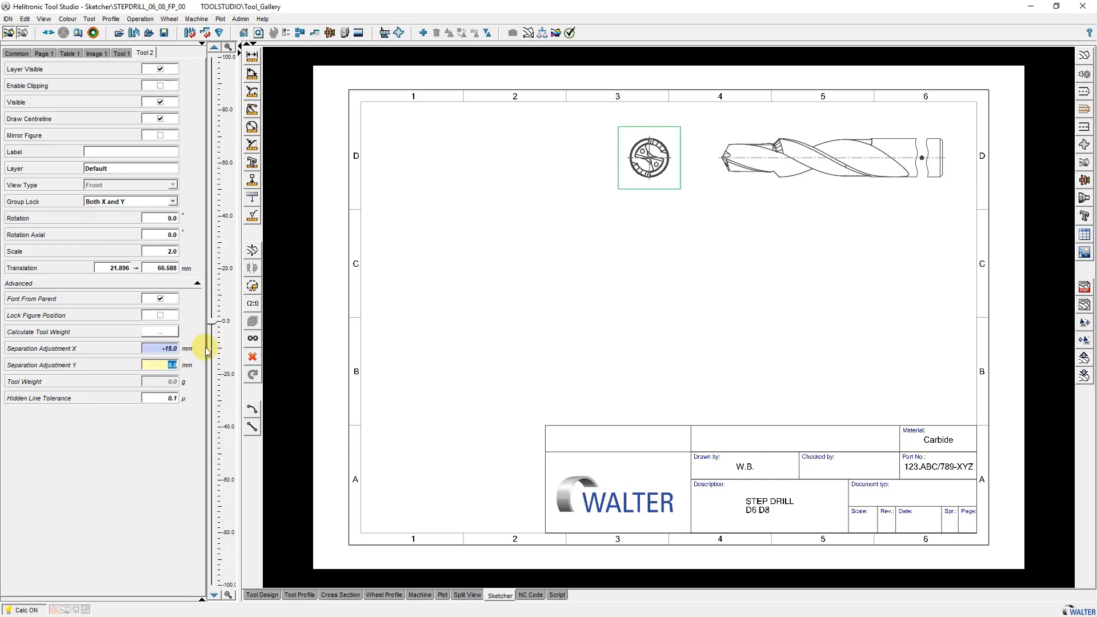
key(shift+Tab)
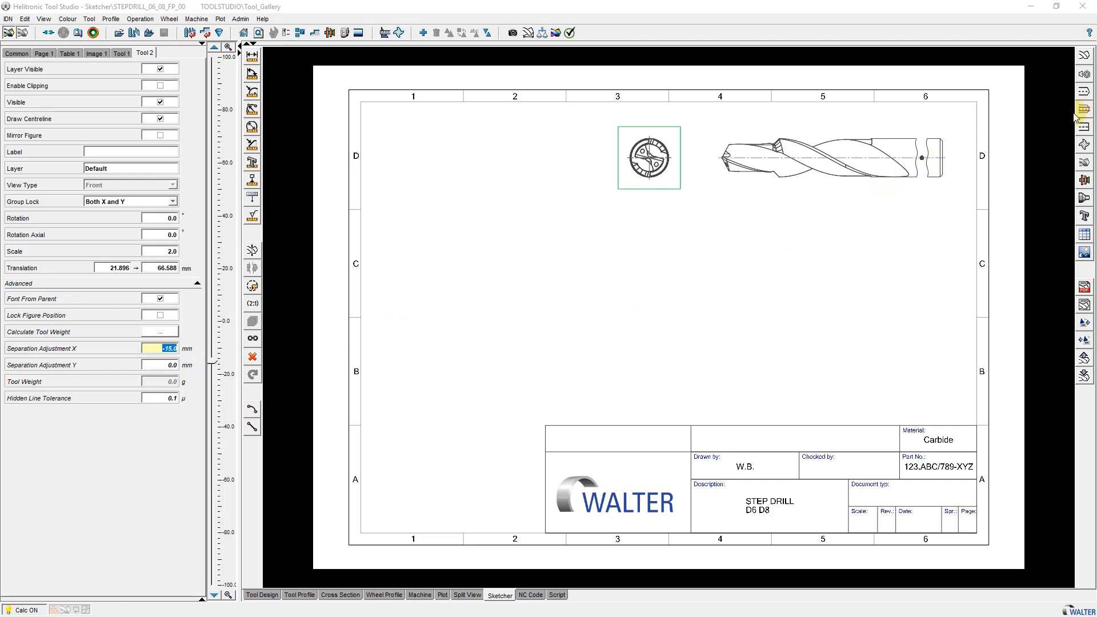
click(1087, 145)
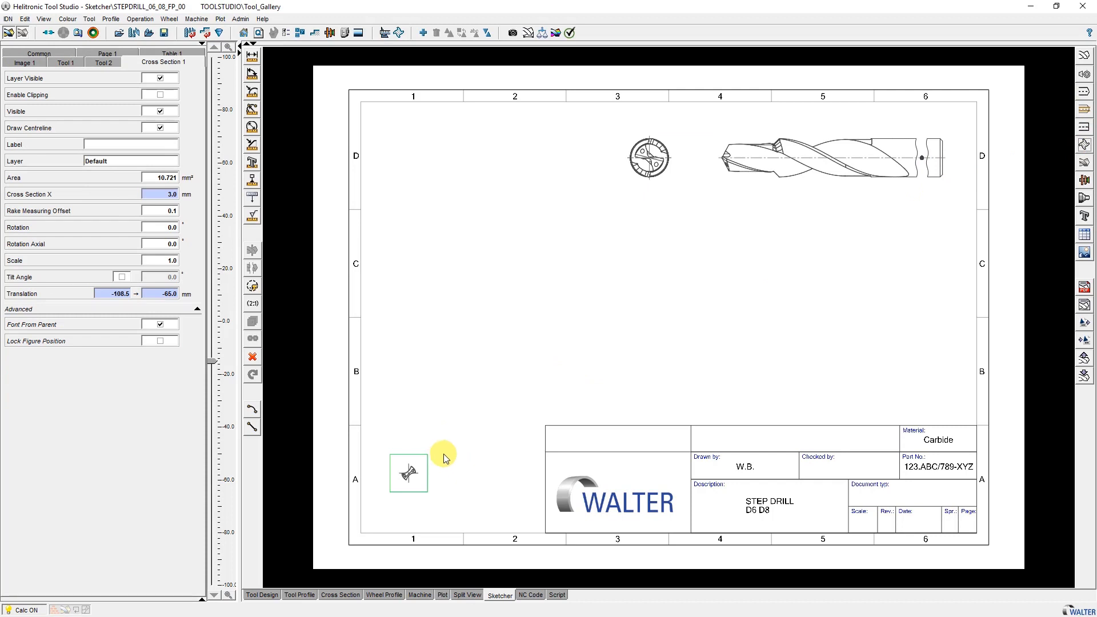
- Slide the A-A section cut along the drill side view to 23.32 mm
click(787, 166)
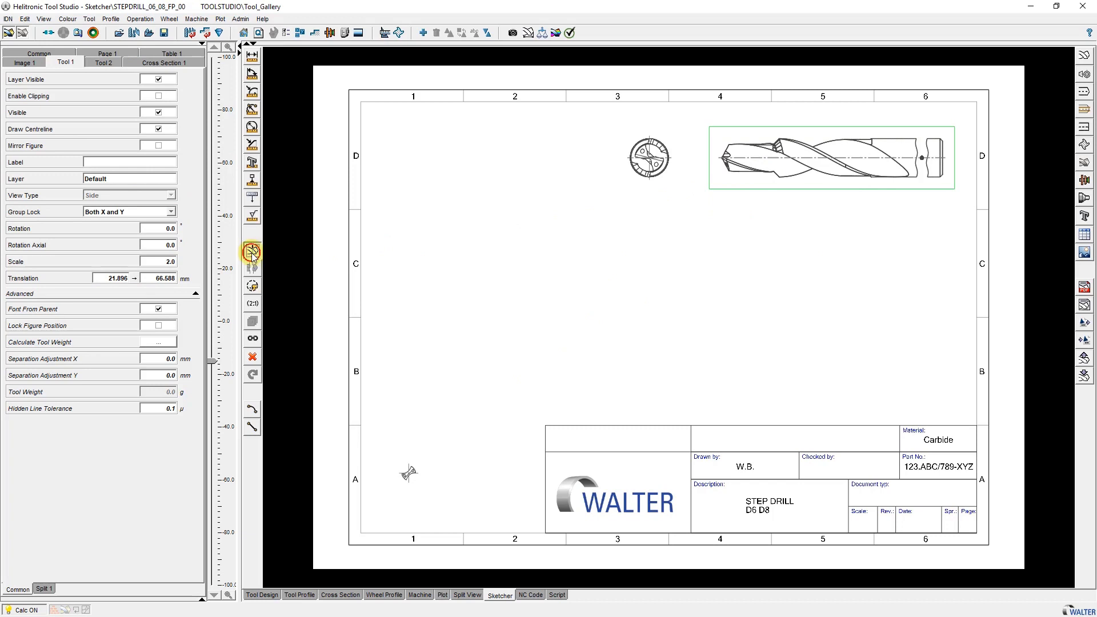
click(736, 171)
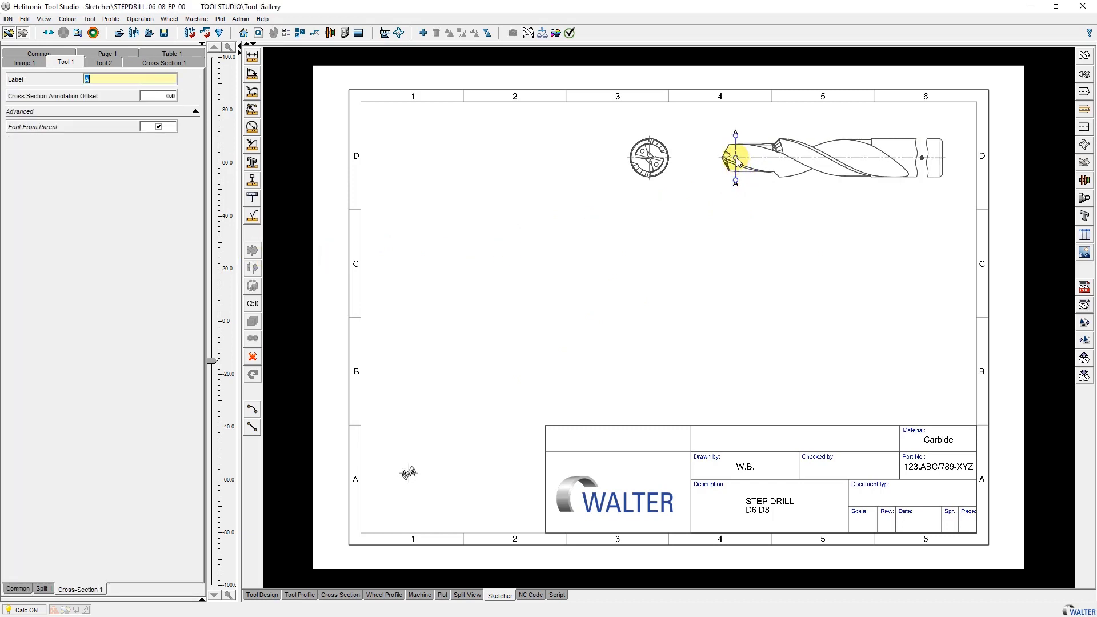
drag(737, 162, 833, 163)
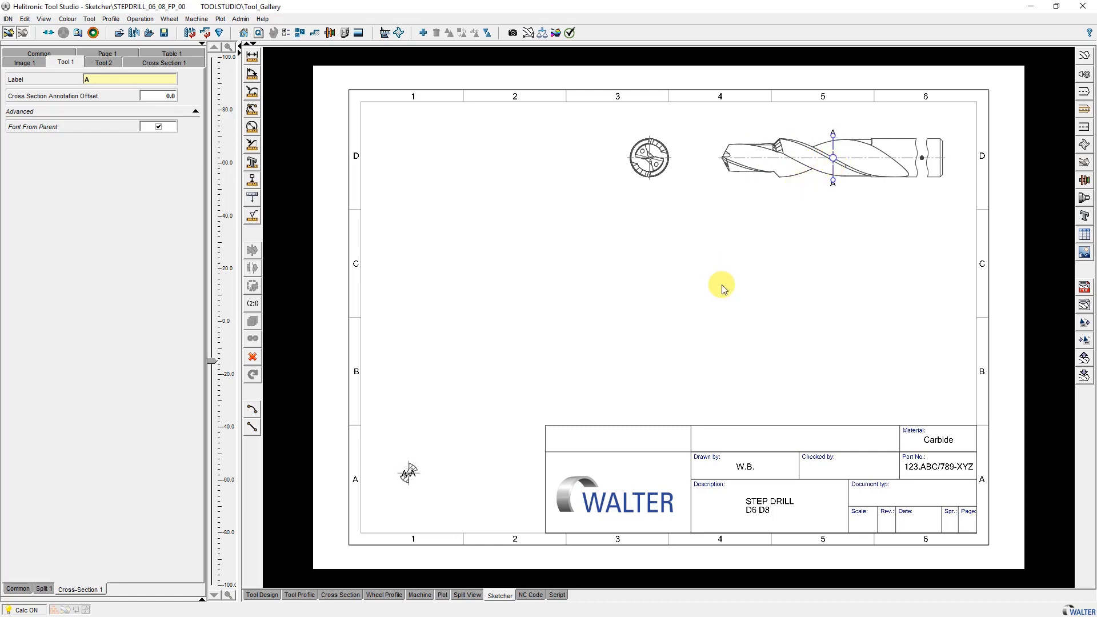
- Scale the A-A section view to 5, place it mid-left, and label it top-left
click(408, 473)
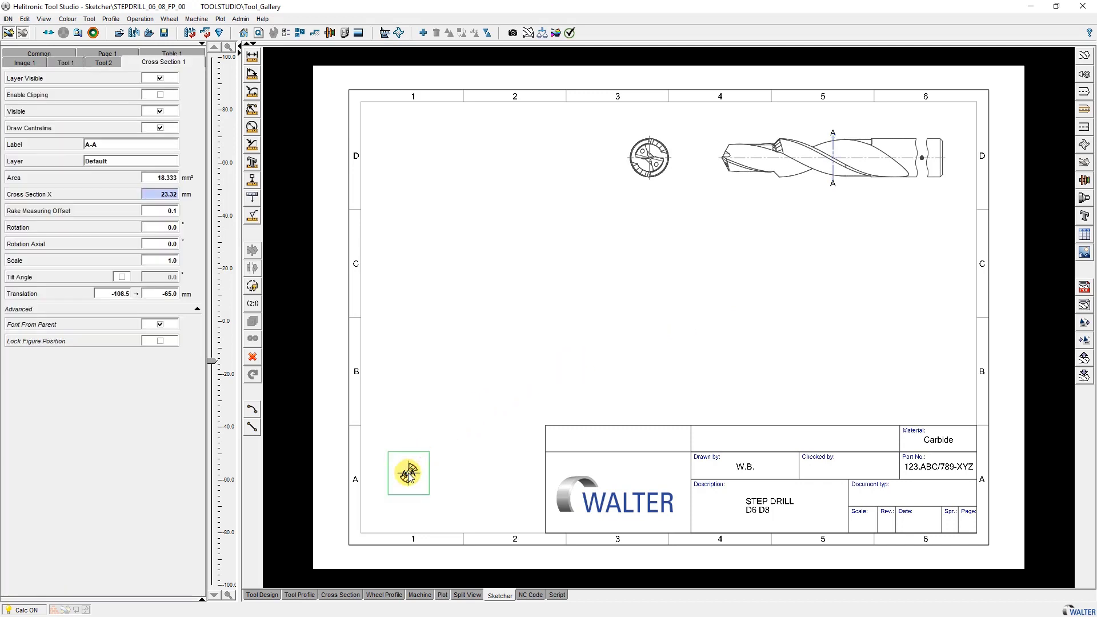
click(162, 261)
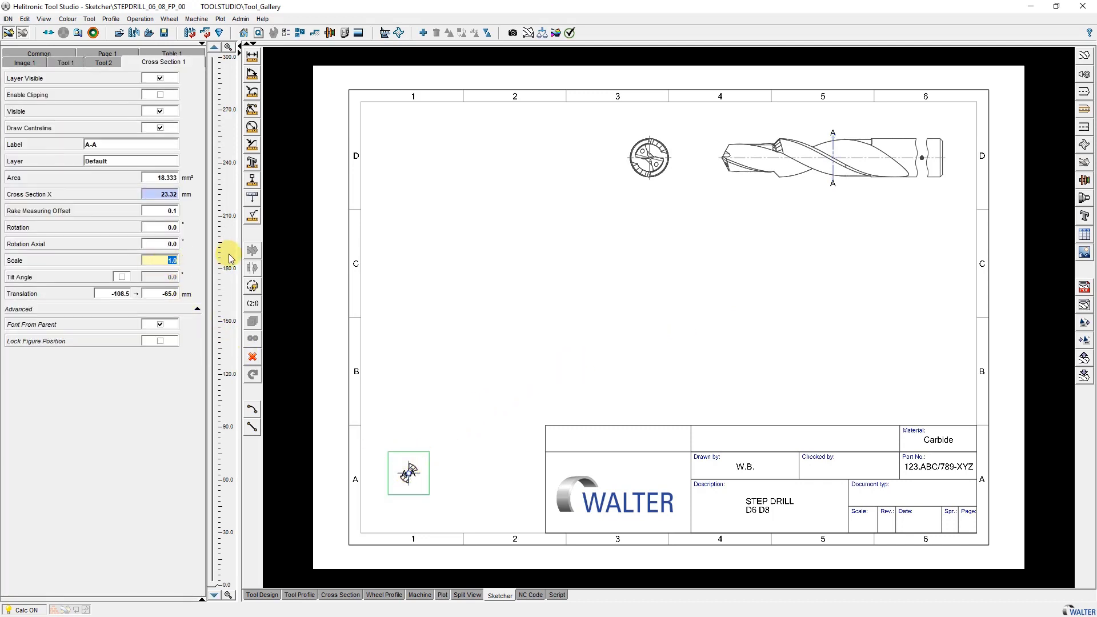
text(5)
key(Tab)
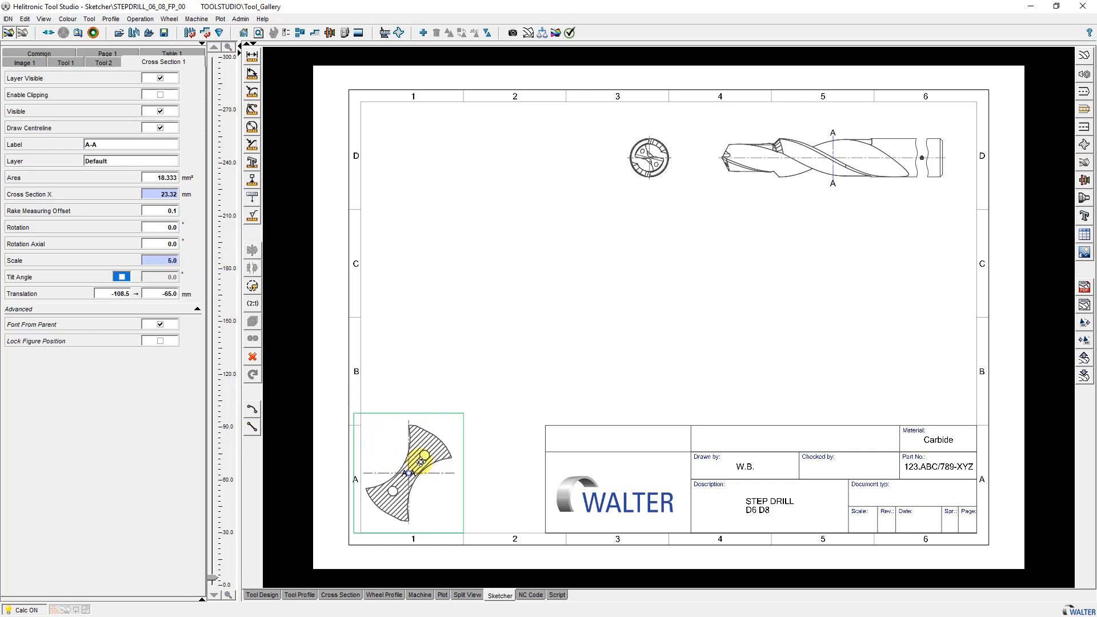
drag(421, 462, 505, 259)
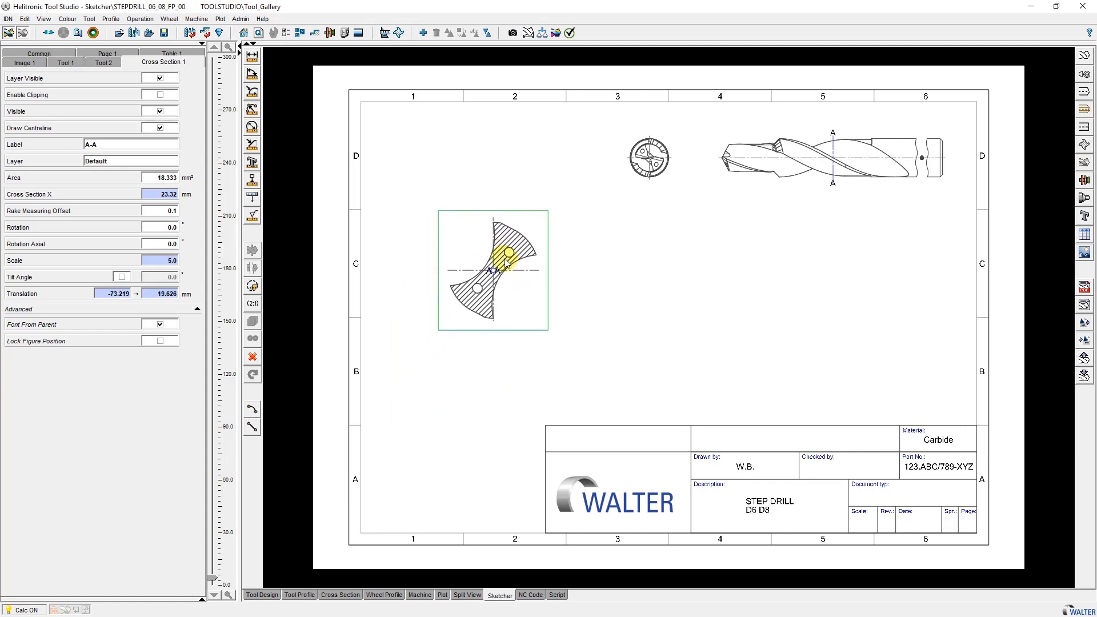
drag(495, 272, 458, 227)
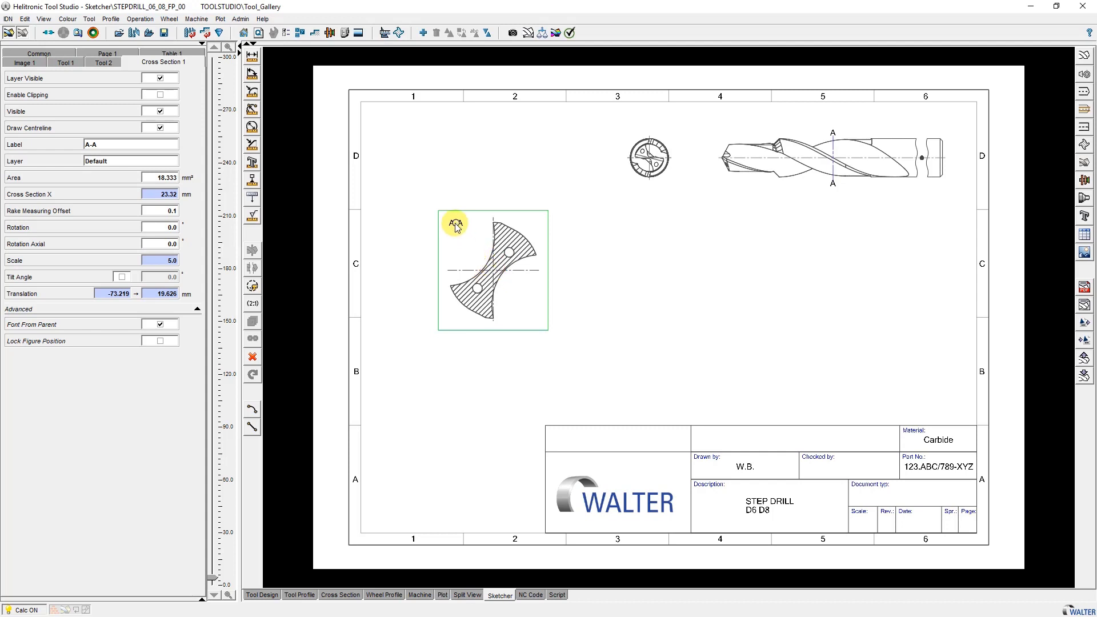
- Add a magnified detail marker on the side view and size it over the drill tip
click(803, 164)
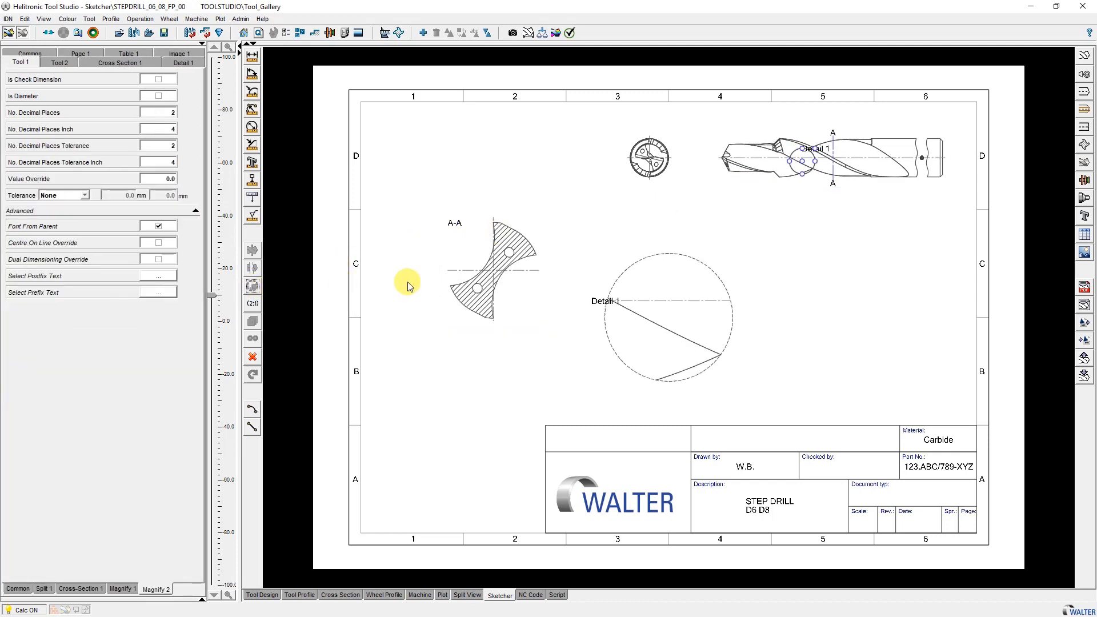
click(797, 172)
drag(802, 164, 777, 148)
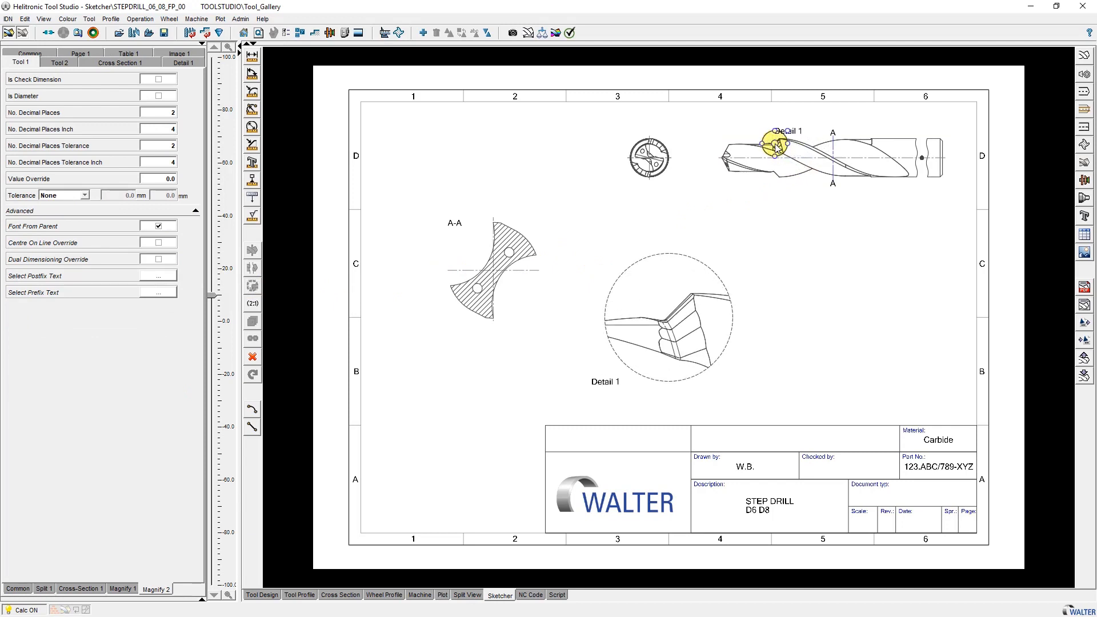
click(774, 162)
mouse_move(774, 162)
mouse_down()
mouse_move(773, 196)
mouse_move(775, 169)
mouse_up()
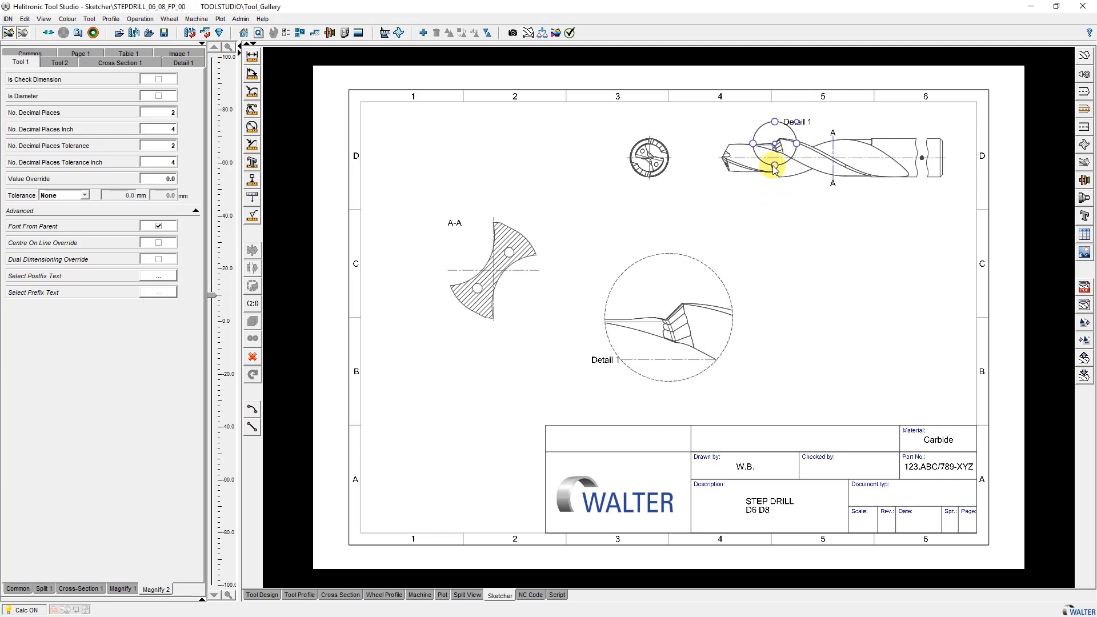
- Move the Detail 1 view to the right side of the sheet
click(707, 298)
drag(706, 294, 894, 251)
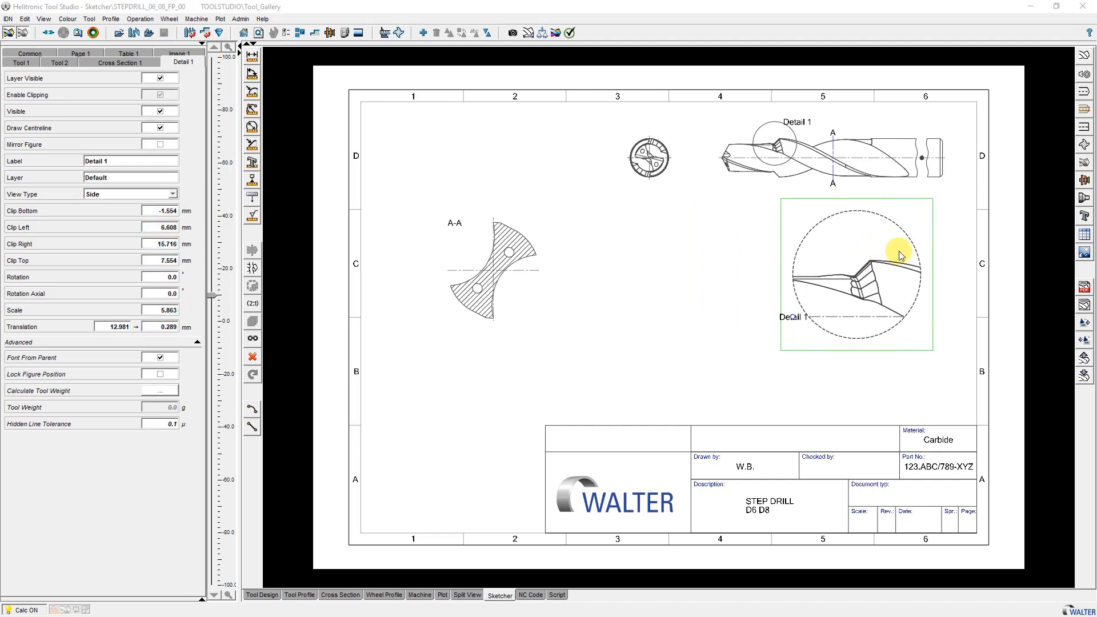
click(1084, 164)
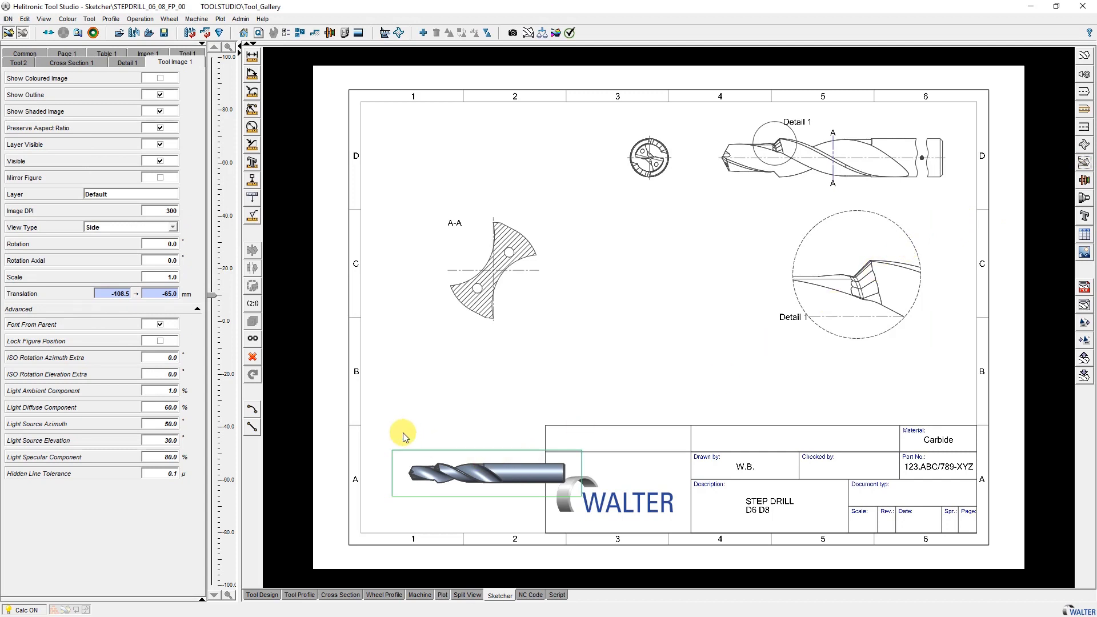
- Show the shaded drill image in Isometric view at scale 2
click(107, 227)
click(106, 258)
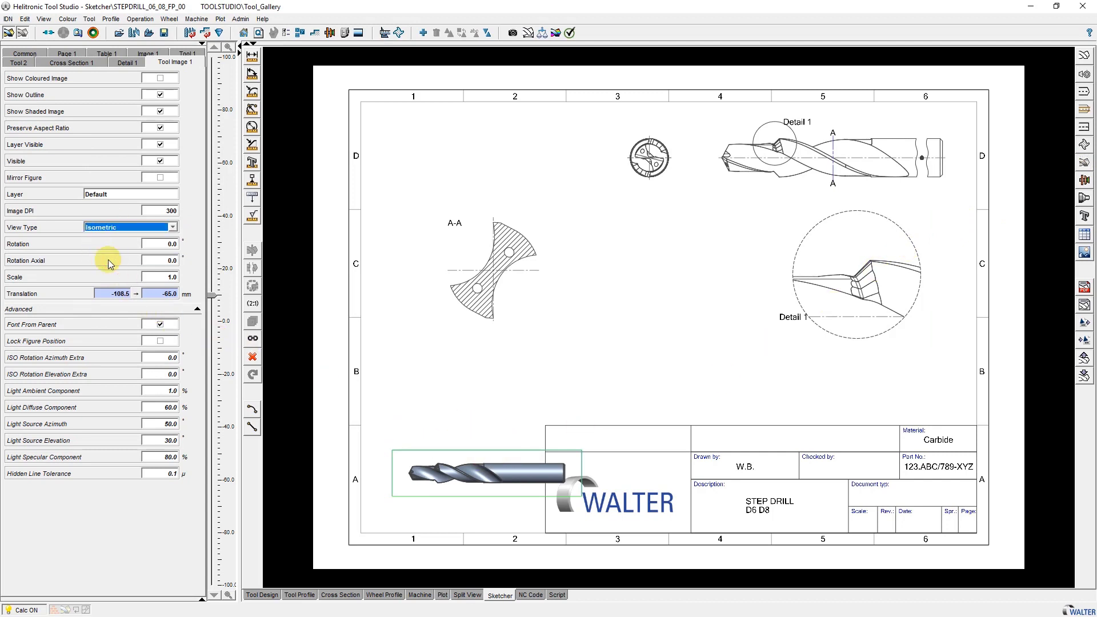
double_click(166, 277)
text(2)
key(Tab)
- Turn the isometric image 15.556° azimuth, 16.222° elevation, 12.222° rotation, and move it down-left
click(165, 357)
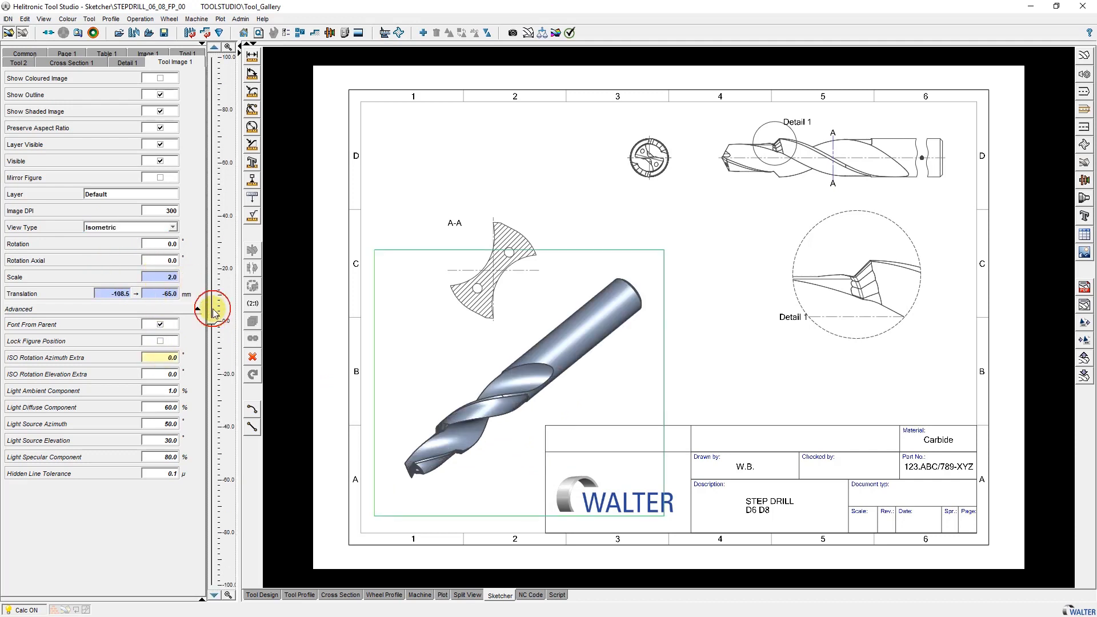
drag(211, 301, 218, 277)
click(160, 376)
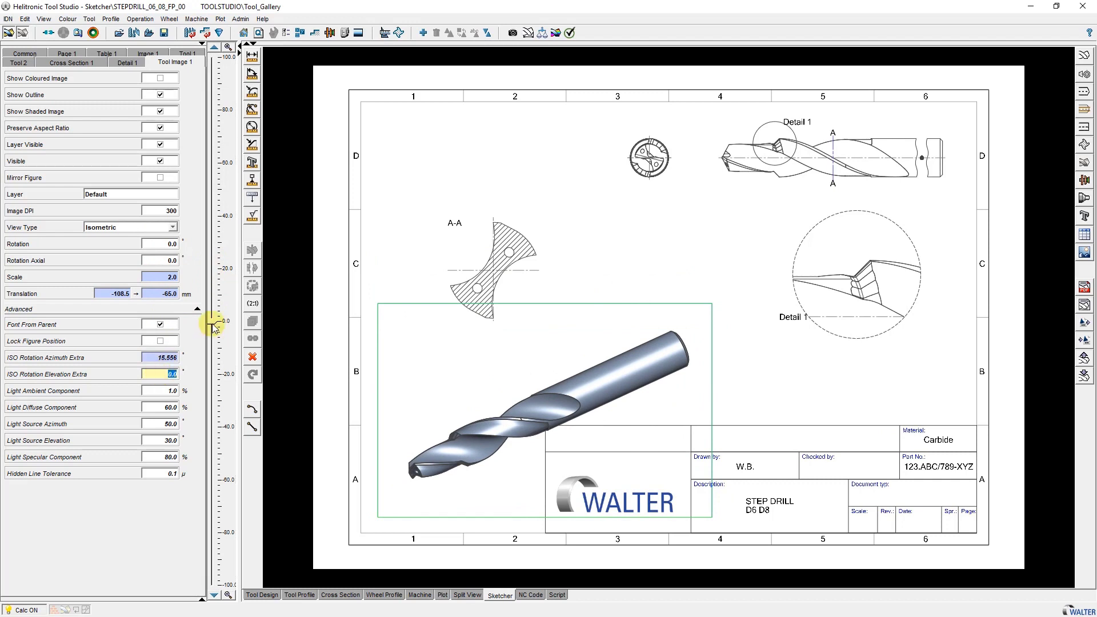
drag(211, 316, 206, 288)
click(163, 244)
drag(525, 372, 503, 396)
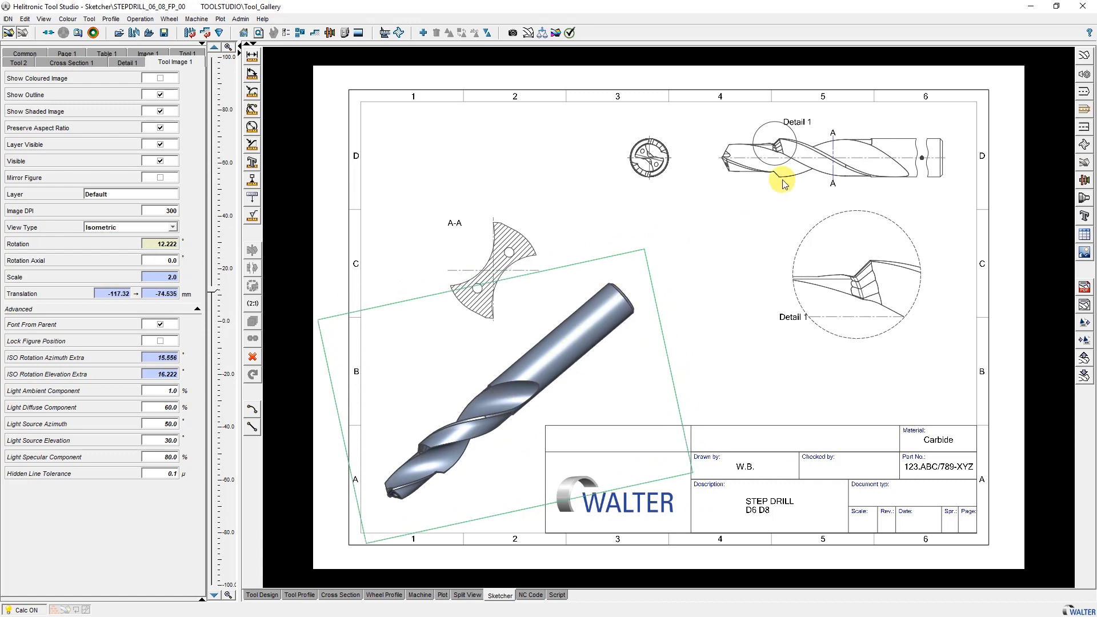
click(1084, 95)
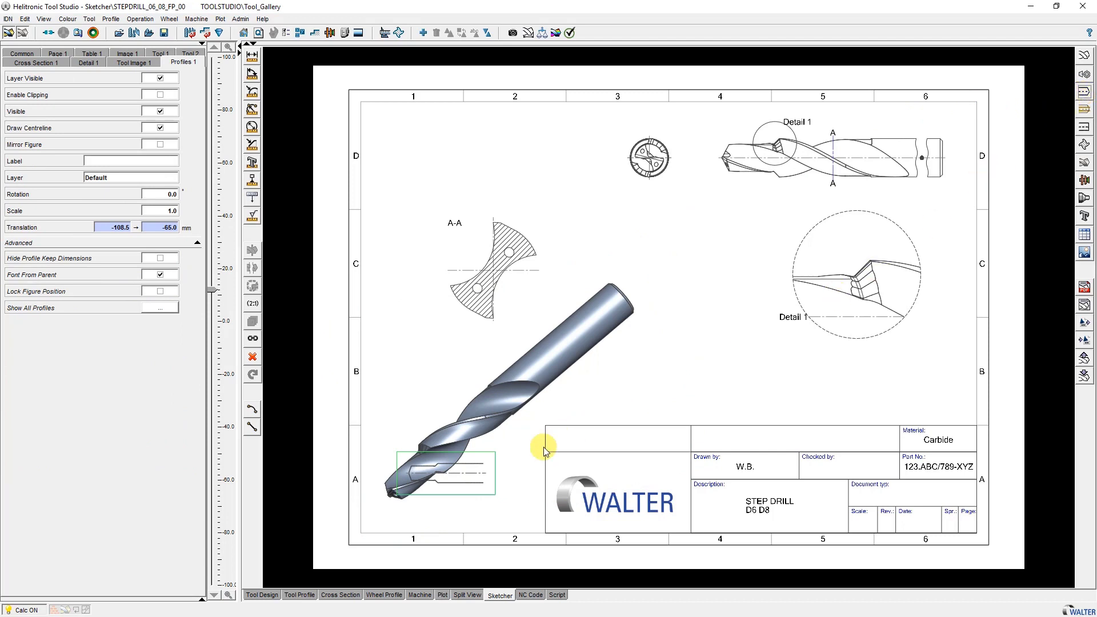
- Move the Profiles 1 outline up to -61.062, 61.582 mm, left of the end view
drag(462, 475, 578, 175)
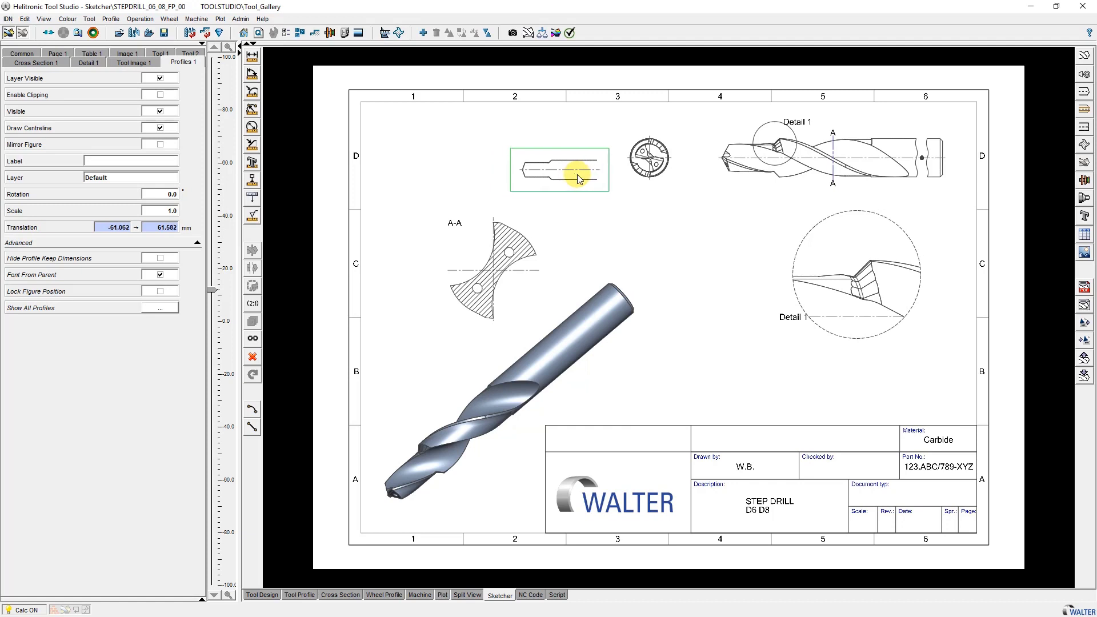
scroll(571, 174, up, 8)
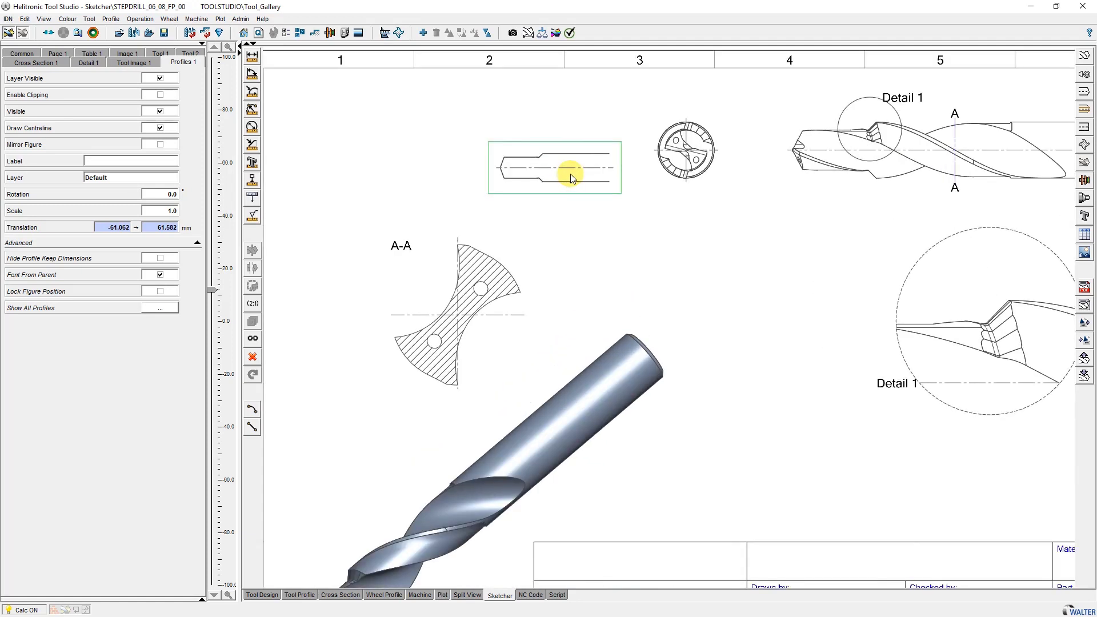
scroll(570, 173, up, 4)
scroll(570, 173, down, 3)
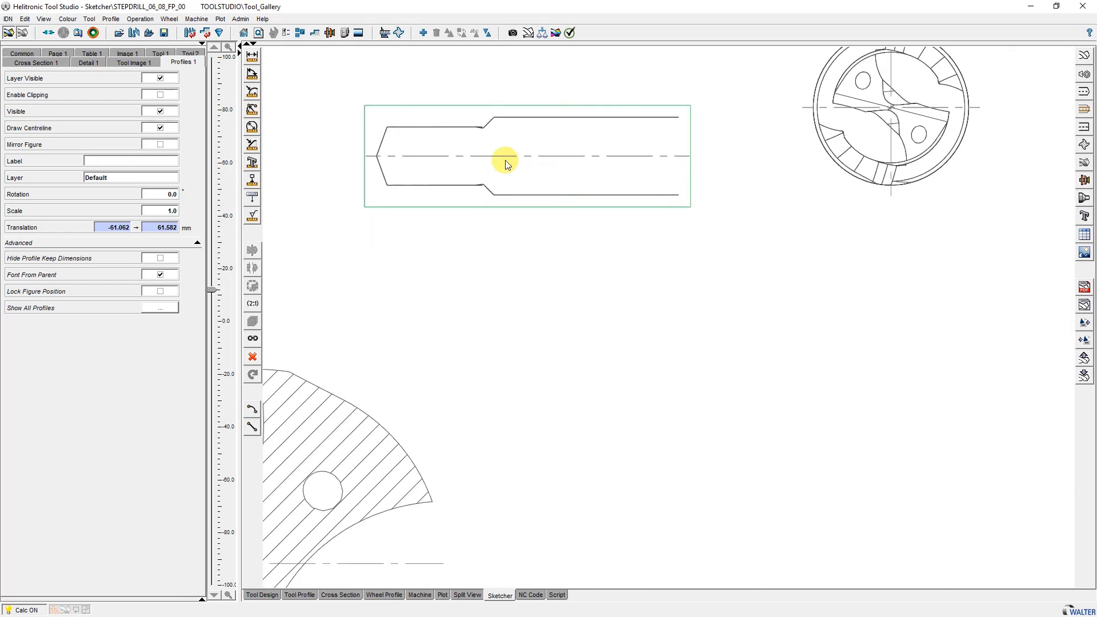
- Dimension the 10.00 step length from the undercut corner and place it below the profile
click(253, 57)
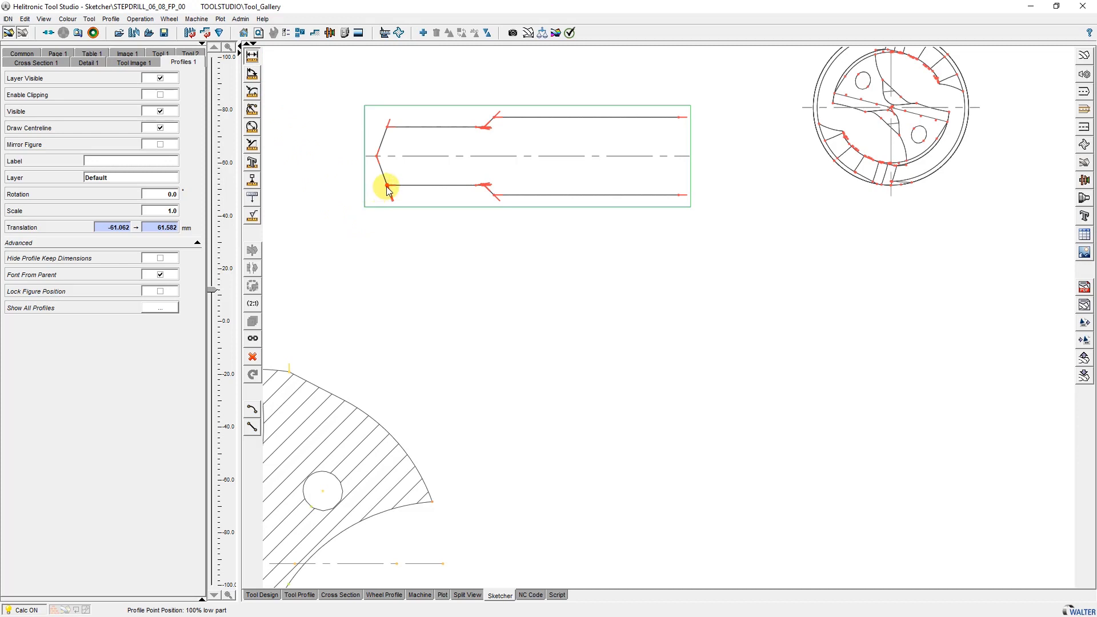
drag(388, 187, 481, 181)
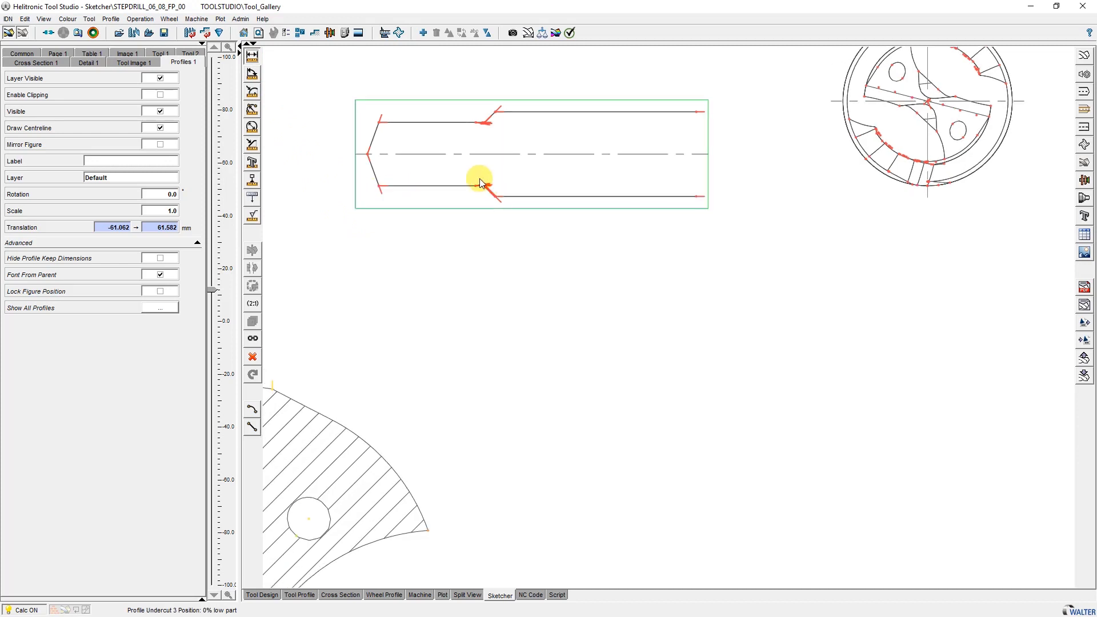
scroll(480, 182, up, 8)
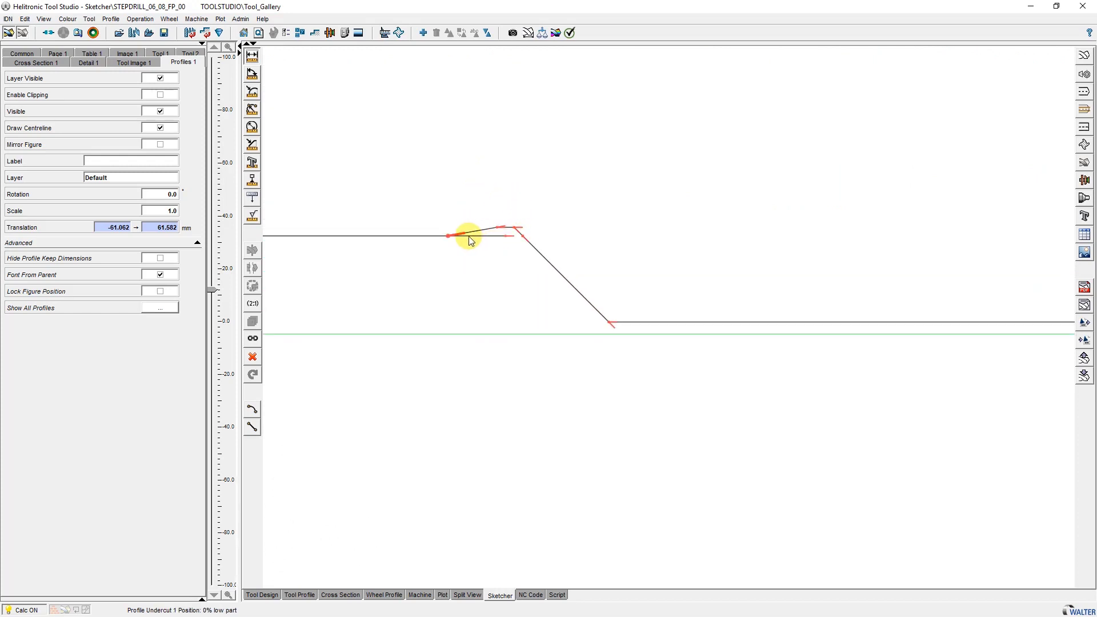
click(526, 239)
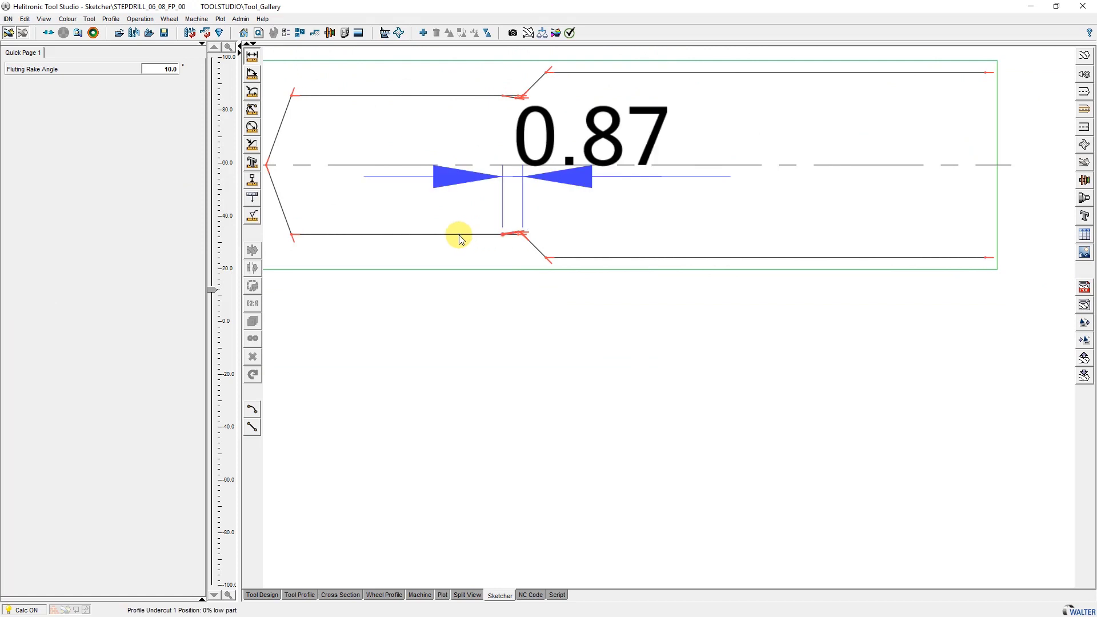
click(292, 237)
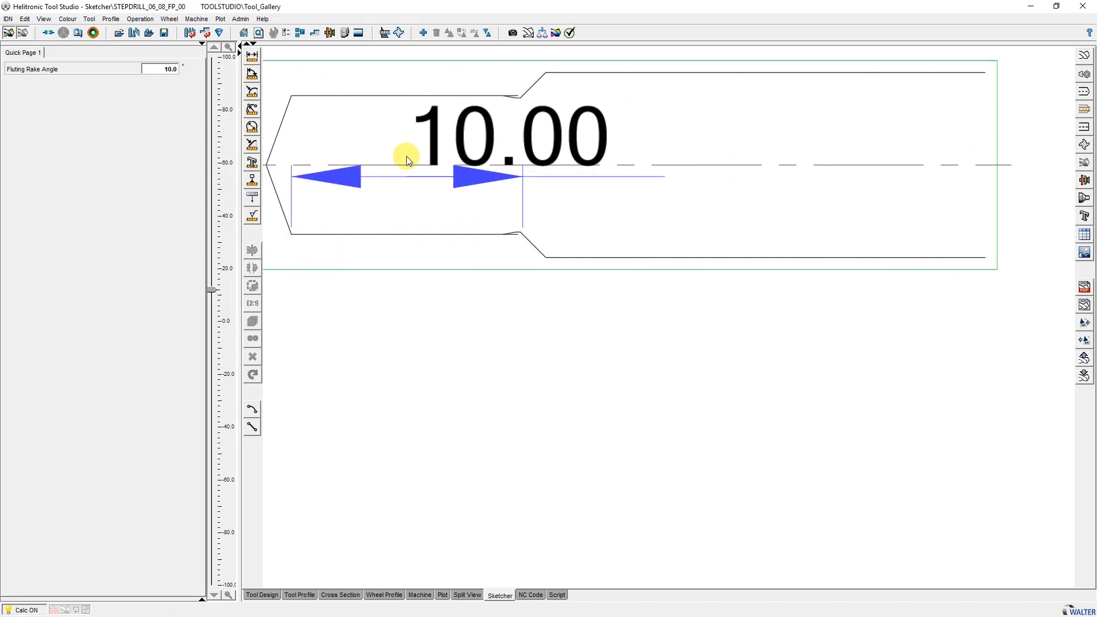
click(410, 170)
drag(404, 165, 403, 358)
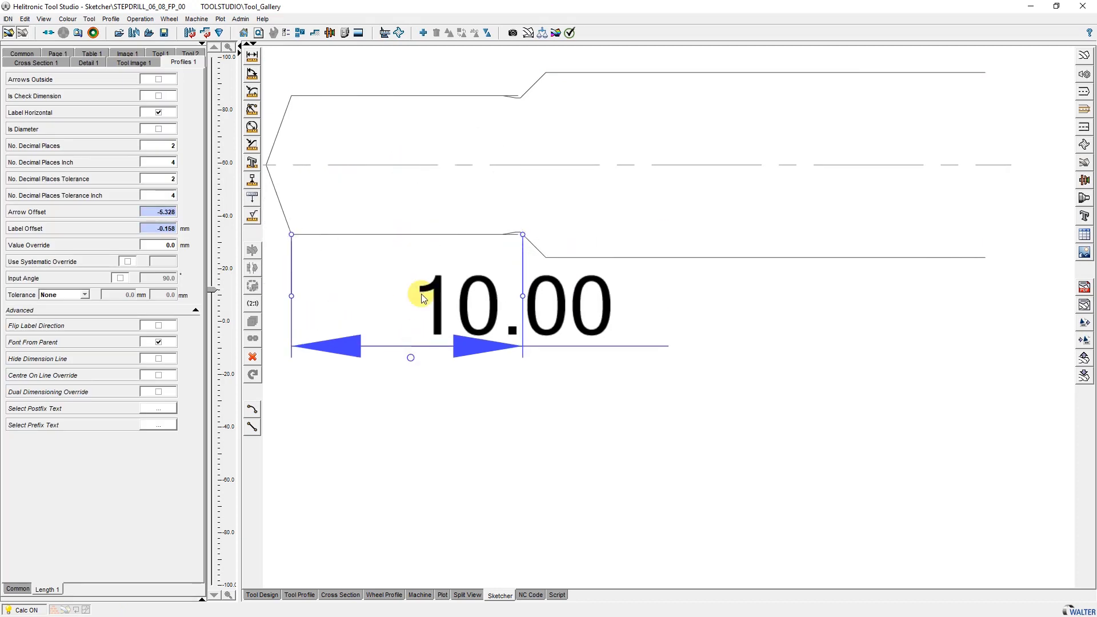
scroll(431, 245, down, 3)
scroll(432, 247, down, 2)
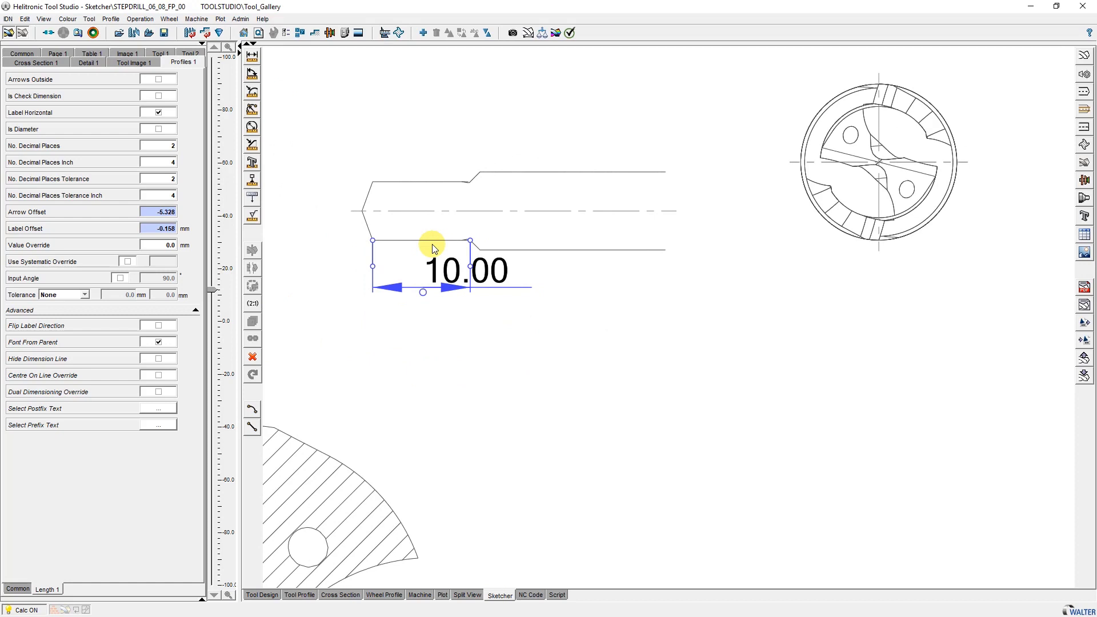
- Dimension the overall 30.00 profile length and place it below the 10.00 dimension
click(252, 56)
click(371, 240)
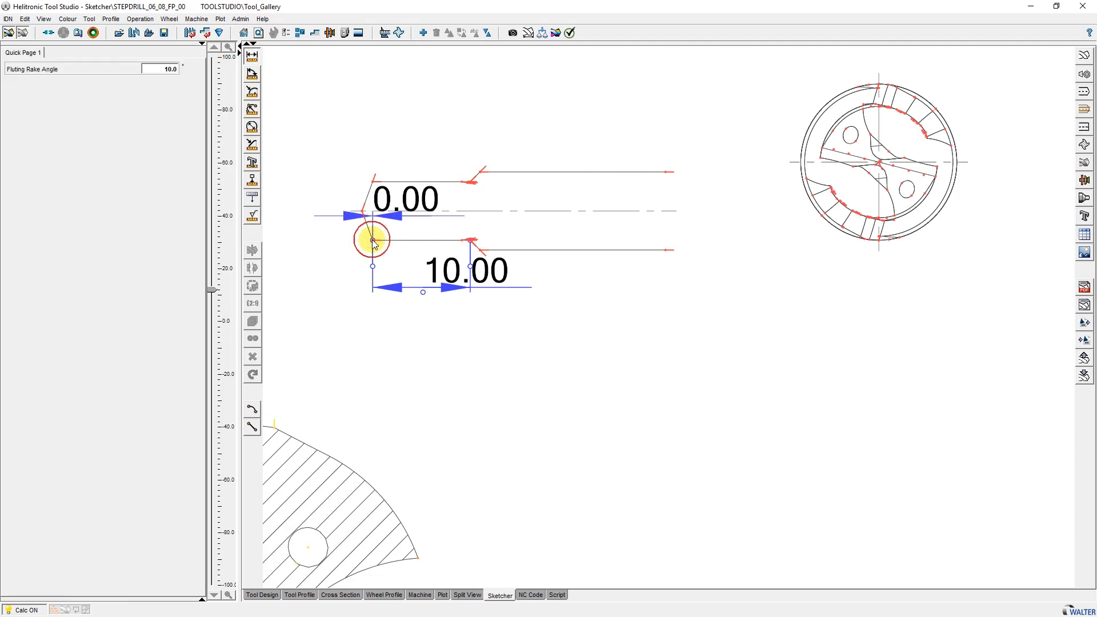
click(668, 251)
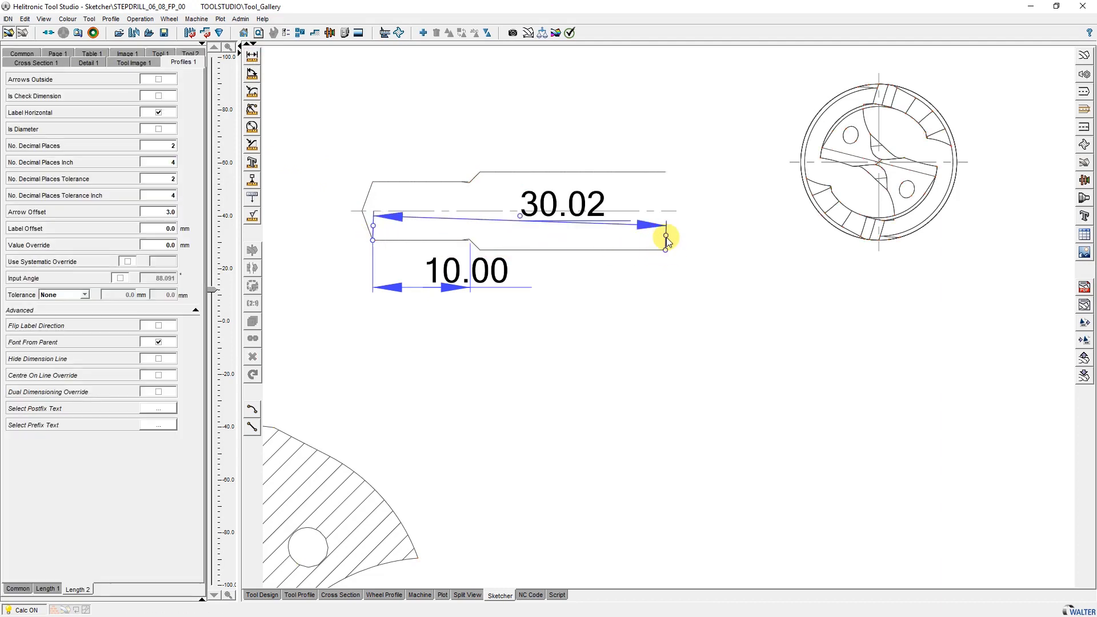
drag(521, 213, 508, 341)
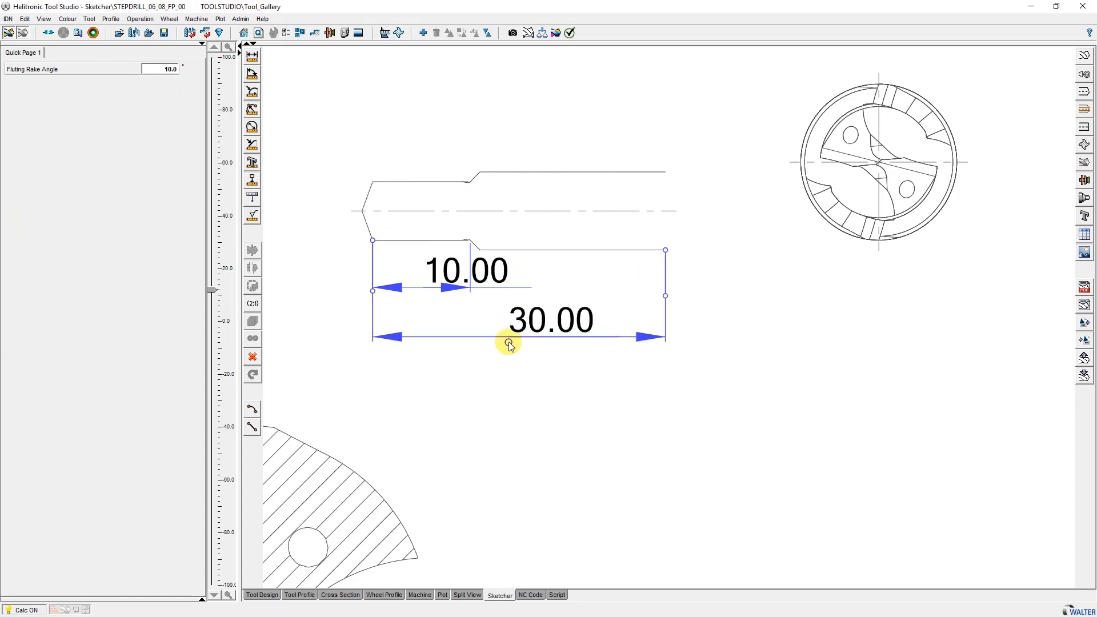
- Add a 140.00° point-angle dimension between the tip chamfer lines, placed up-left of the tip
click(252, 74)
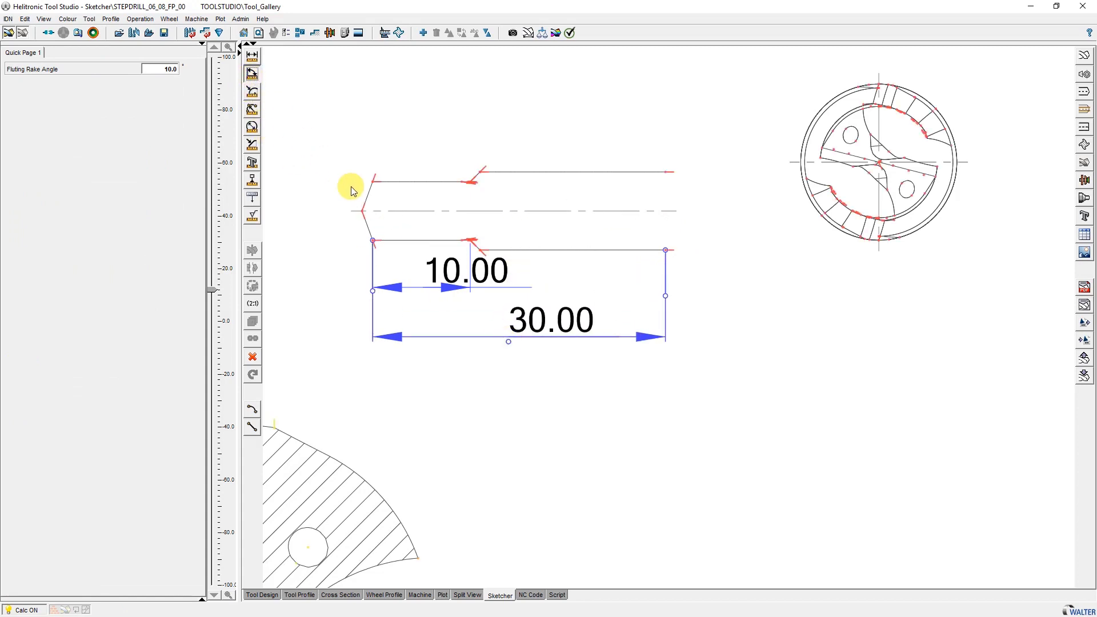
click(371, 183)
click(366, 221)
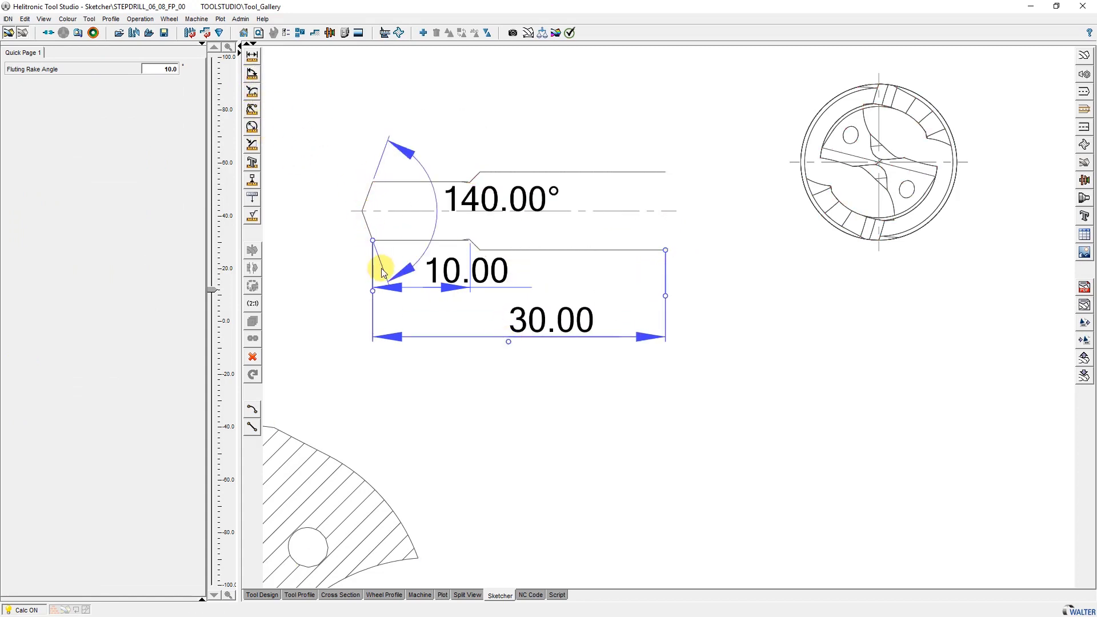
drag(380, 267, 368, 142)
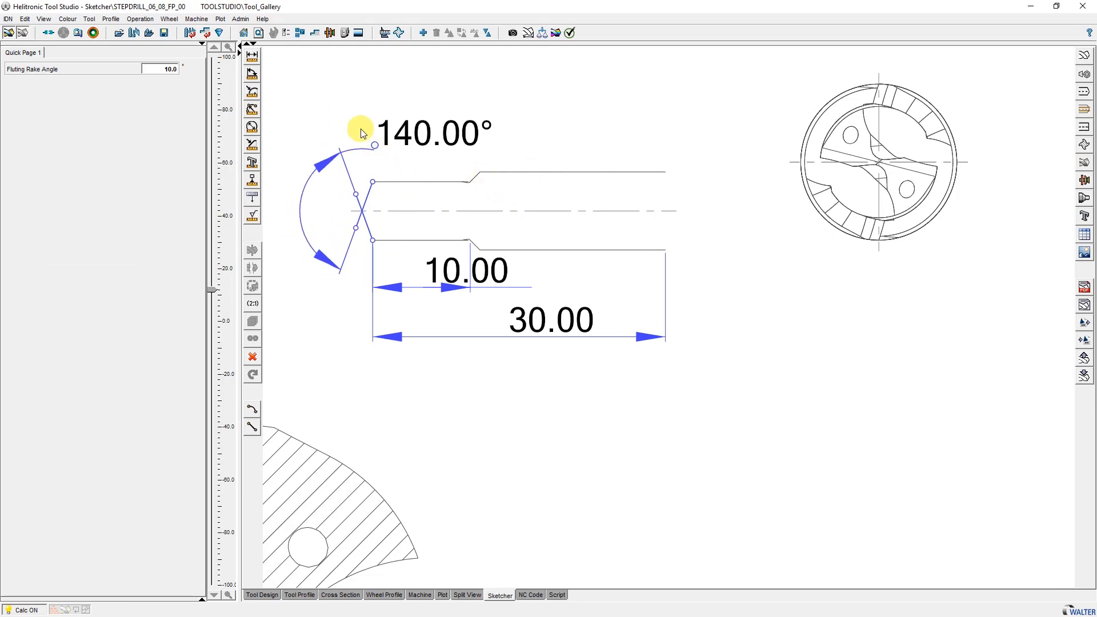
- Add a 90.00° angle dimension across the step chamfer lines with the arc pulled outward
click(478, 173)
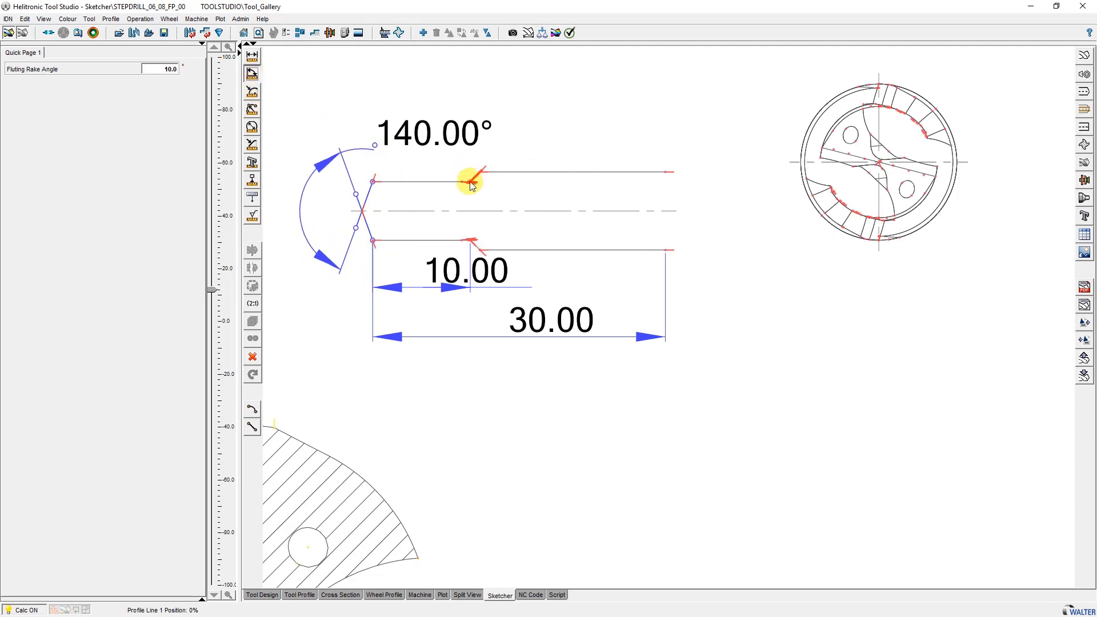
click(473, 243)
click(533, 211)
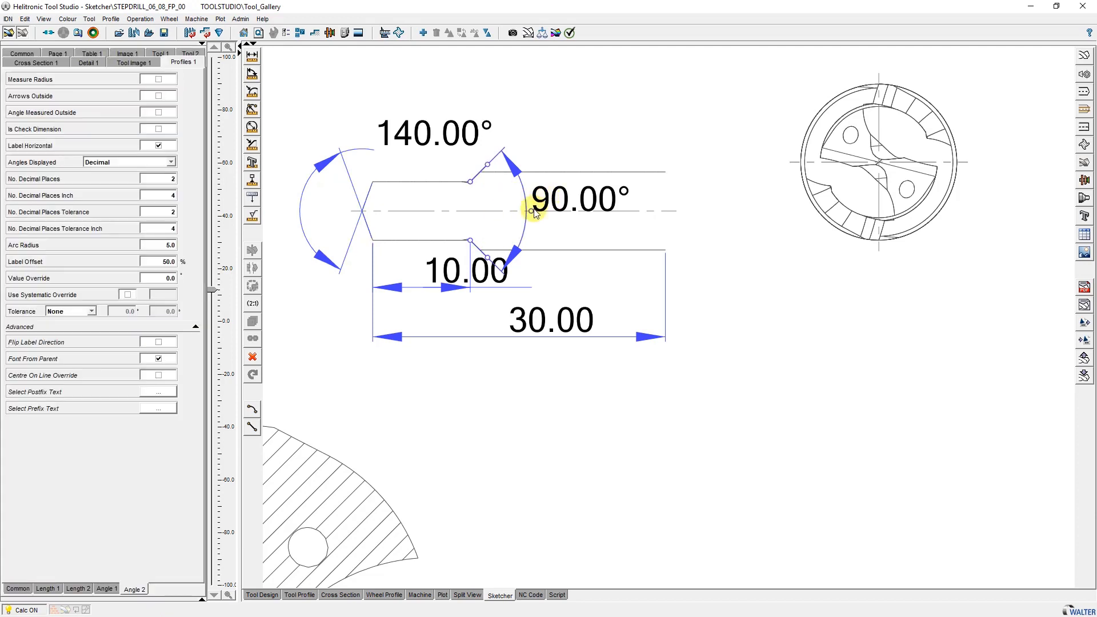
drag(534, 213, 560, 128)
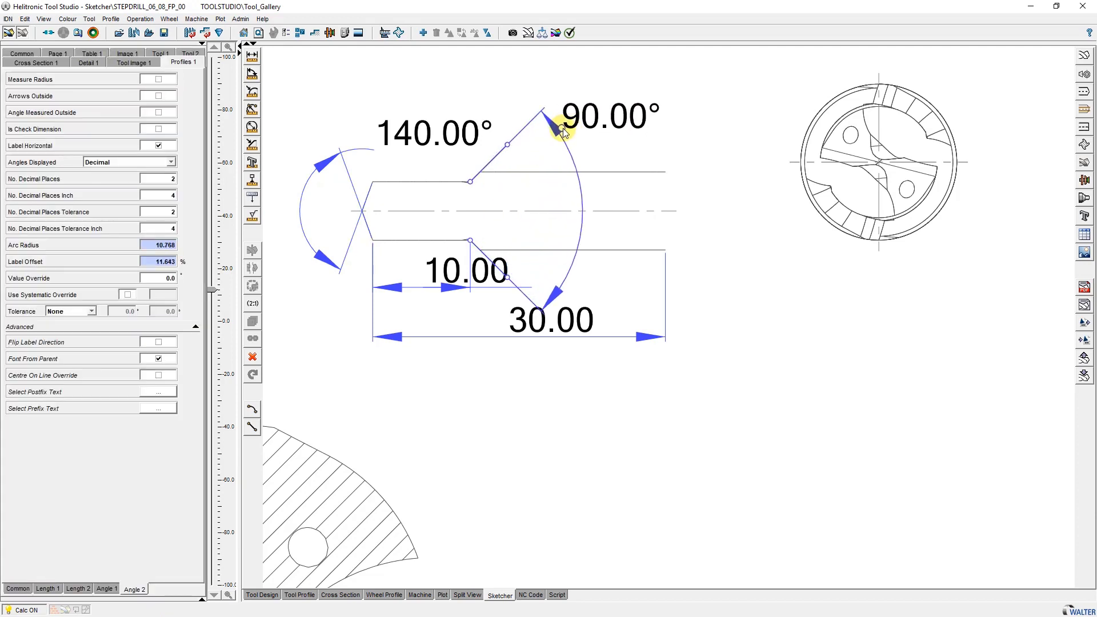
click(549, 199)
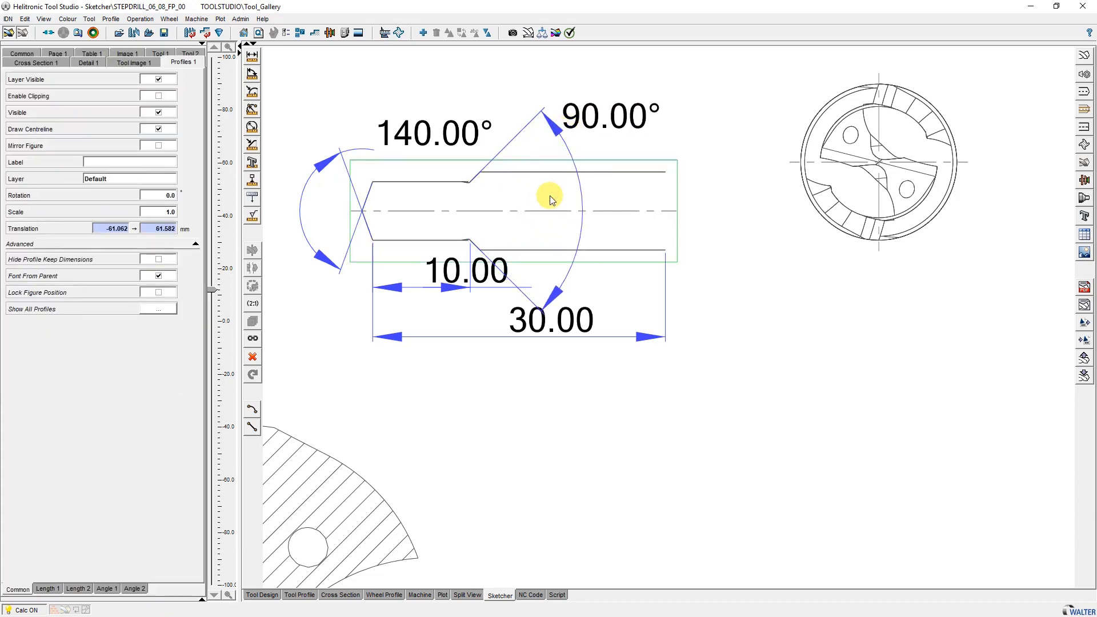
- Link Profiles 1 to the Tool 1 view, enable Hide Profile Keep Dimensions, and view the full sheet
click(254, 338)
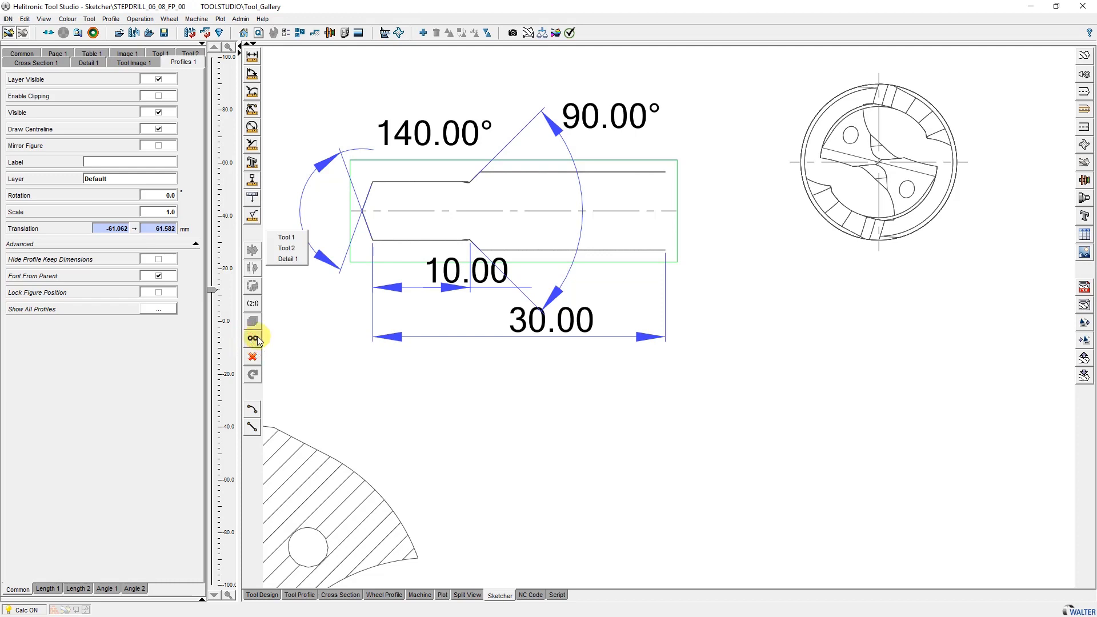
click(292, 239)
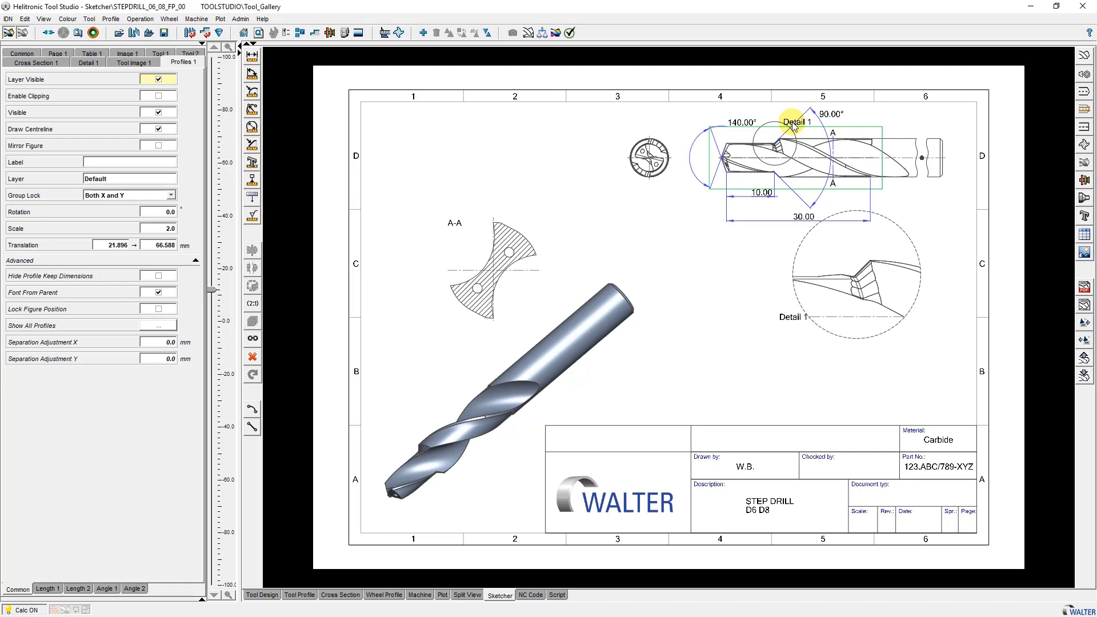
scroll(773, 130, up, 5)
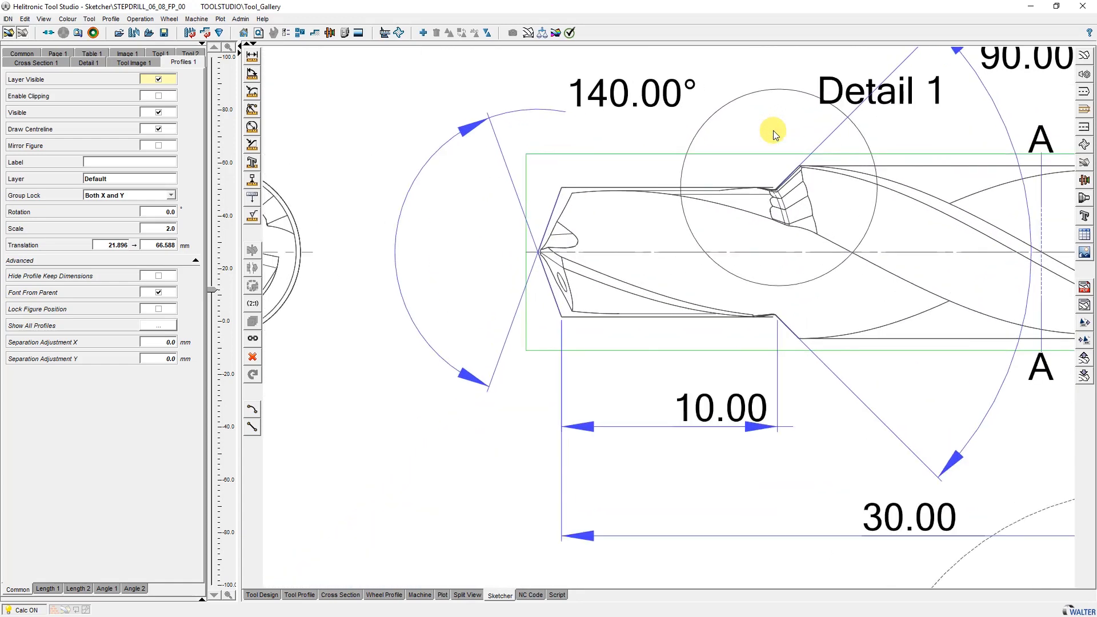
scroll(772, 130, up, 1)
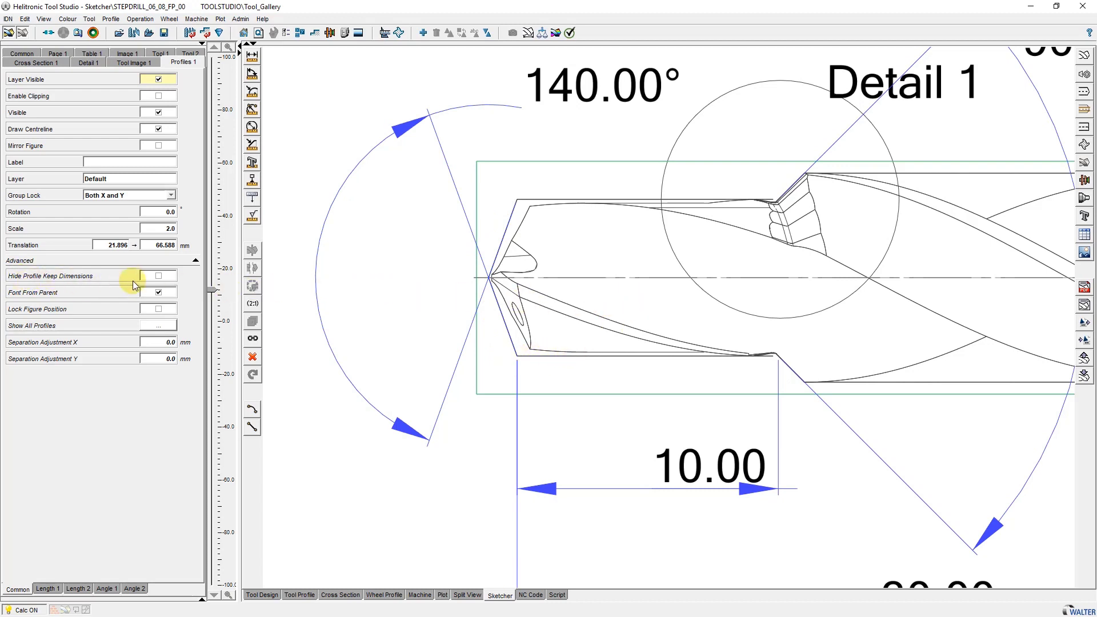
click(159, 277)
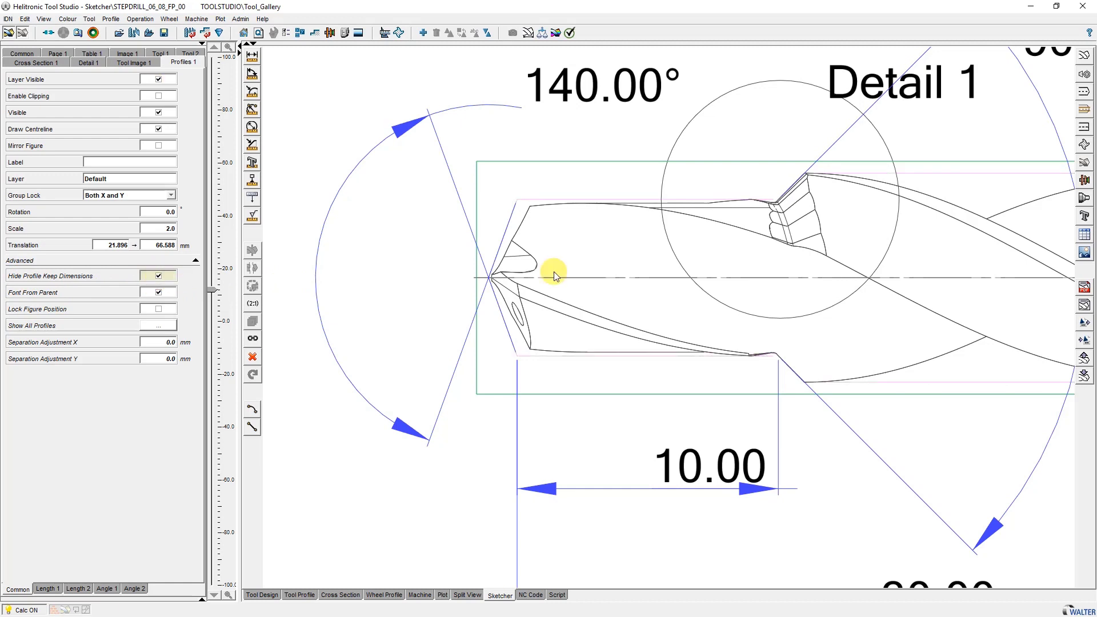
key(Home)
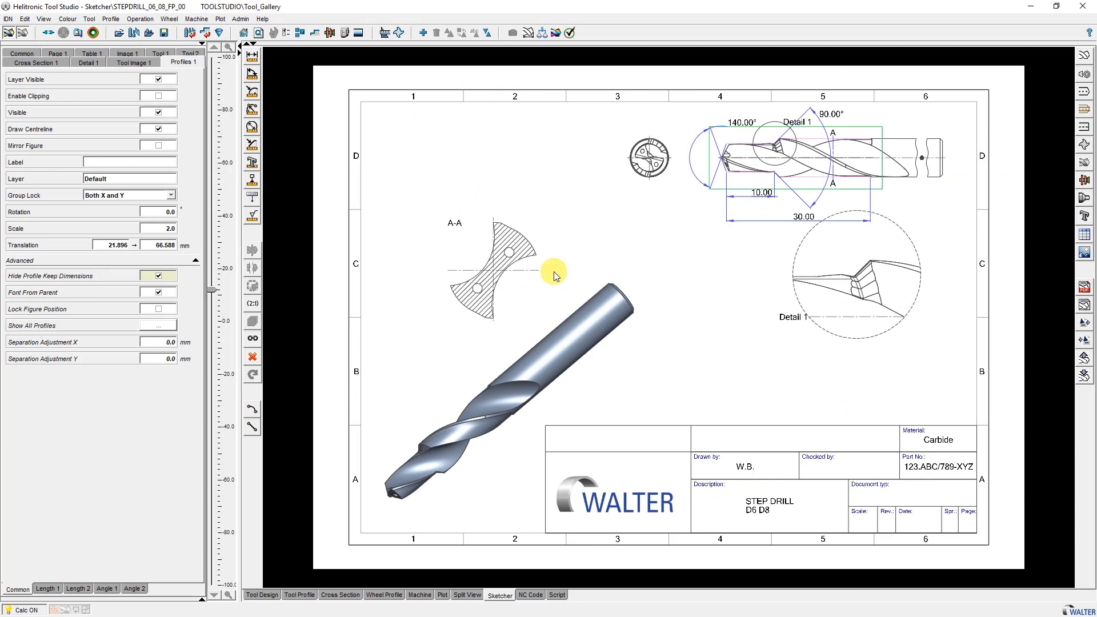
- Dimension the section A-A cooling hole as Ø4.00, angled down-right at -42.41°
click(253, 128)
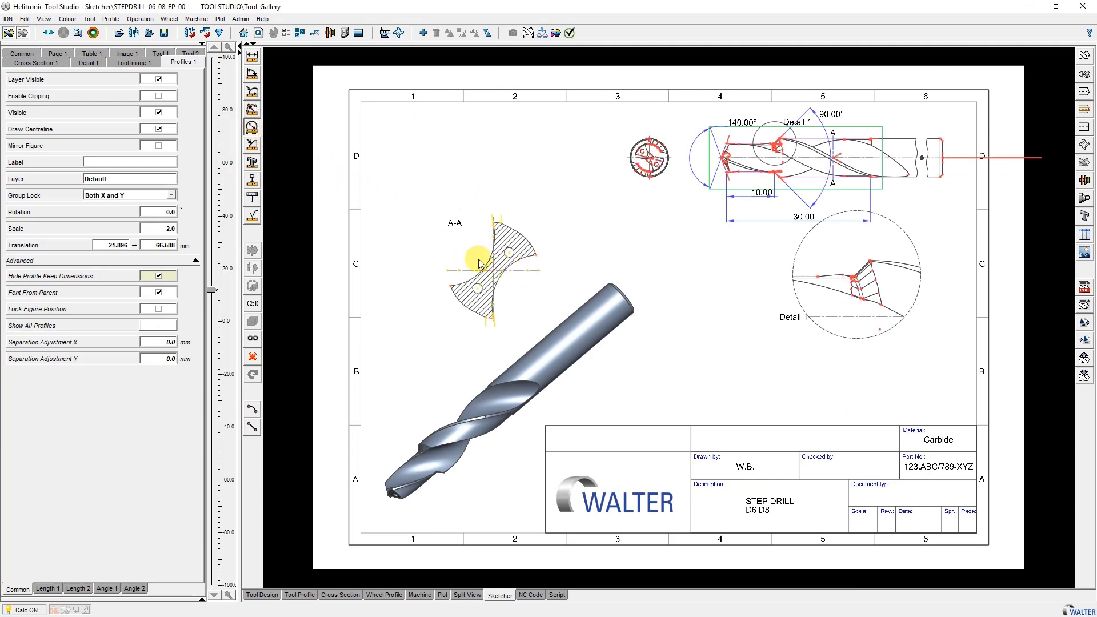
click(494, 271)
click(495, 273)
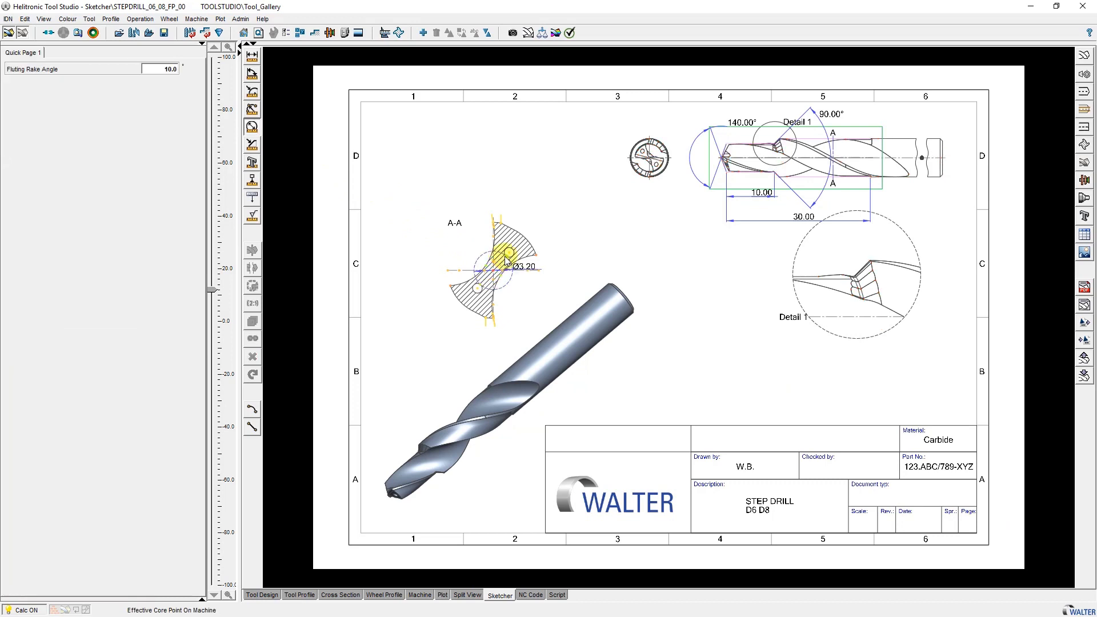
click(508, 258)
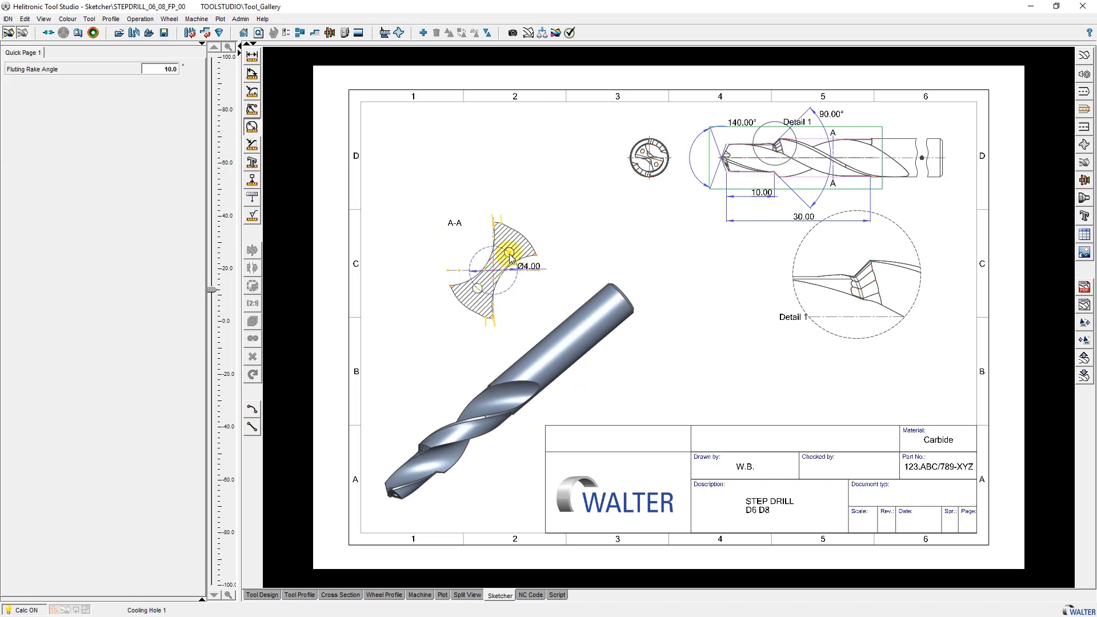
click(510, 259)
click(519, 269)
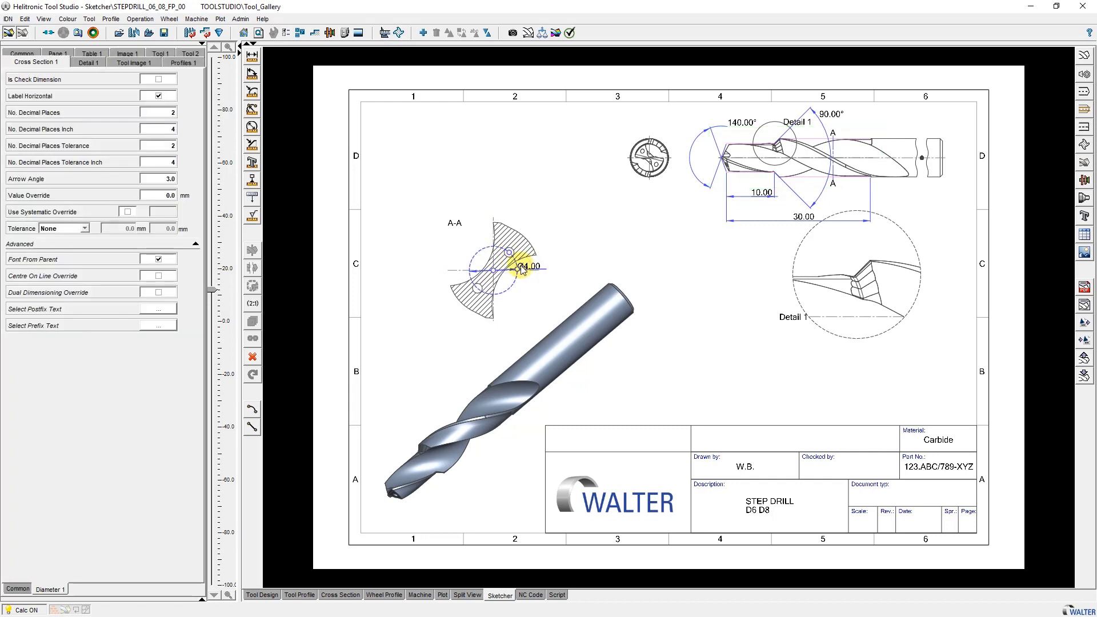
drag(519, 271, 526, 304)
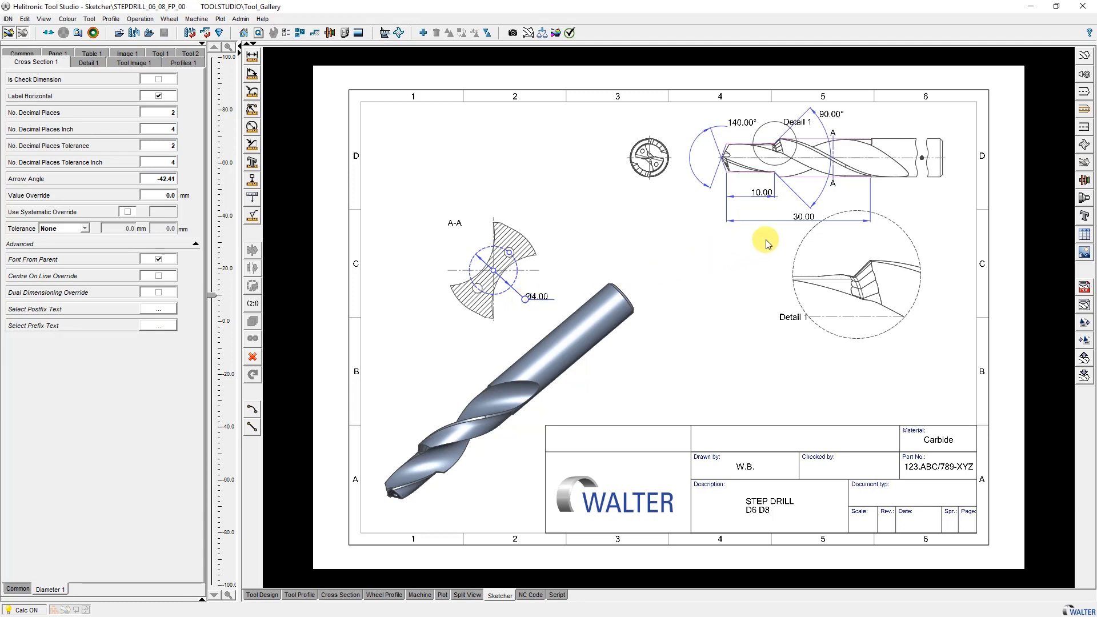
click(803, 219)
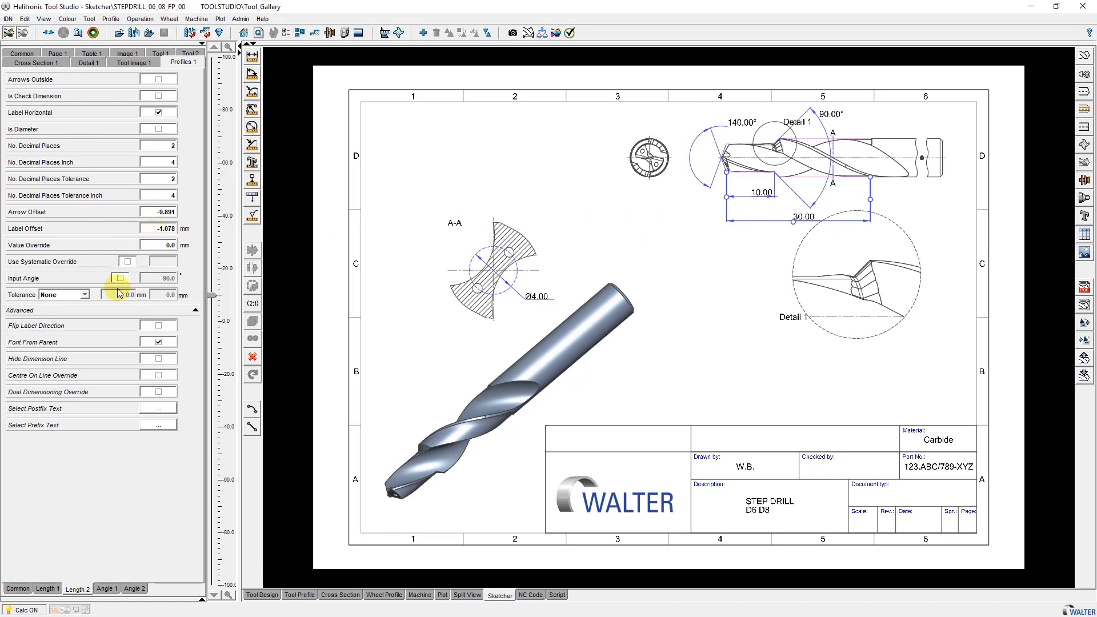
- Give the 30.00 length a +0.50 Over tolerance and pull the 140.00° arc in to radius 8.226
click(85, 294)
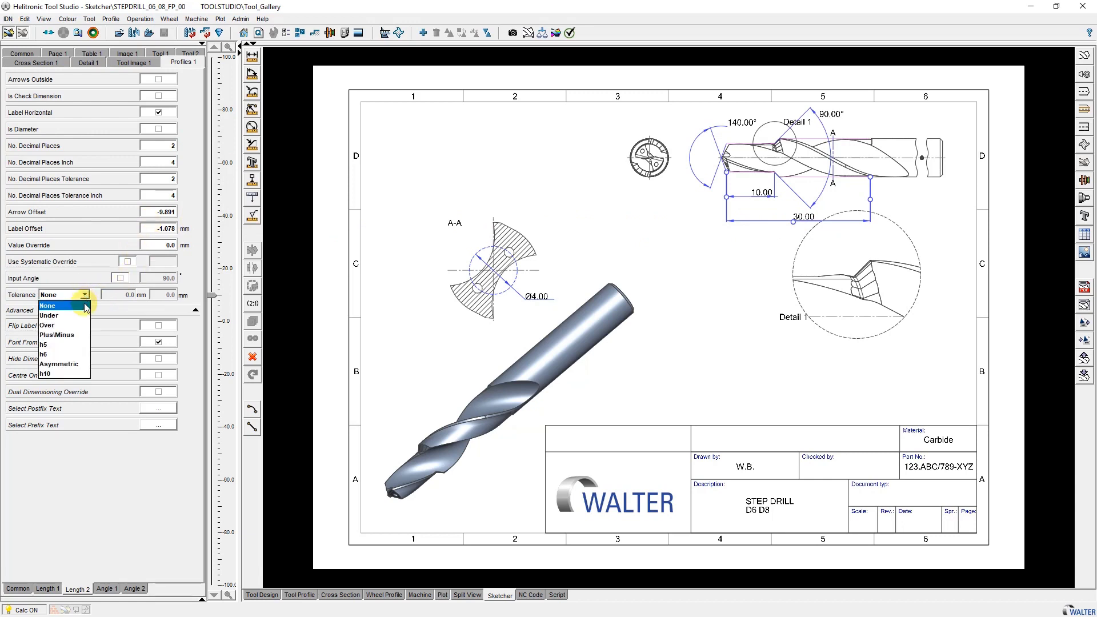
click(82, 325)
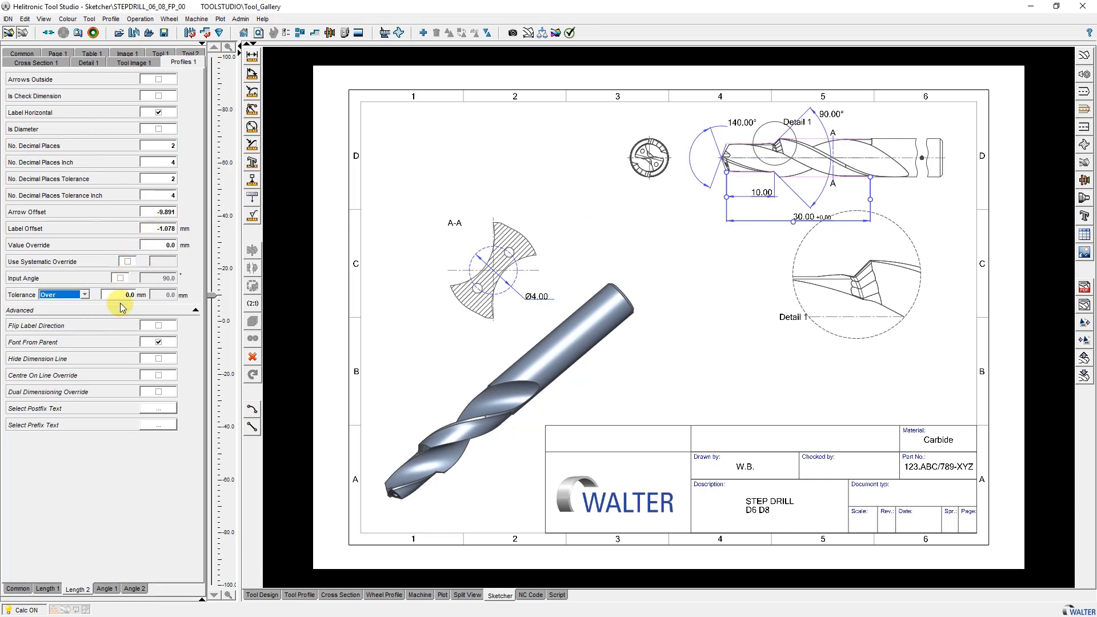
click(121, 296)
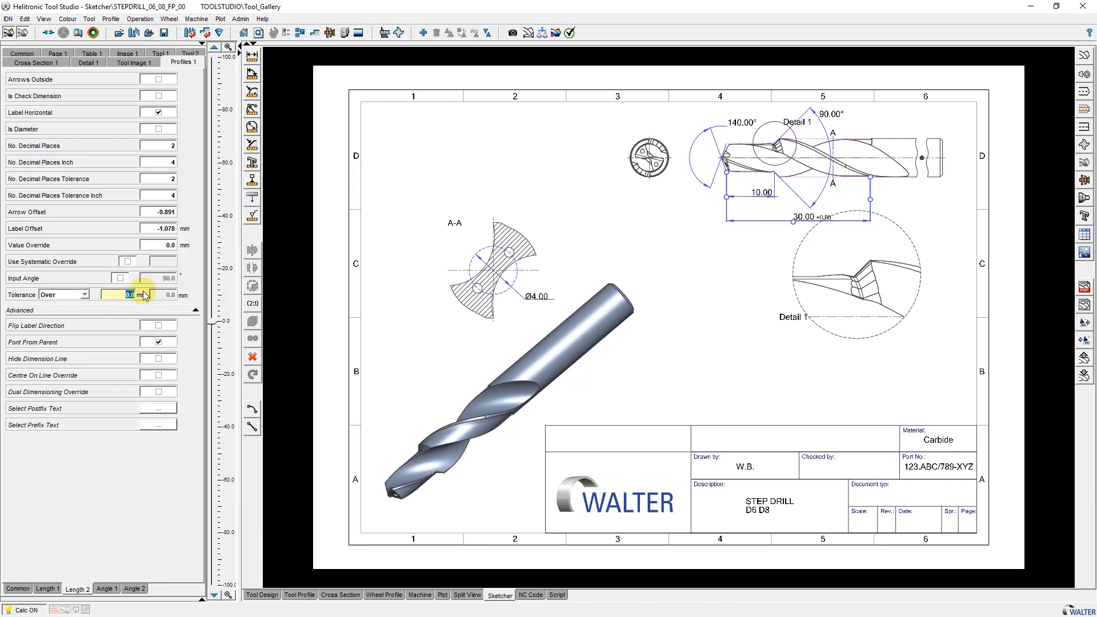
text(0.5)
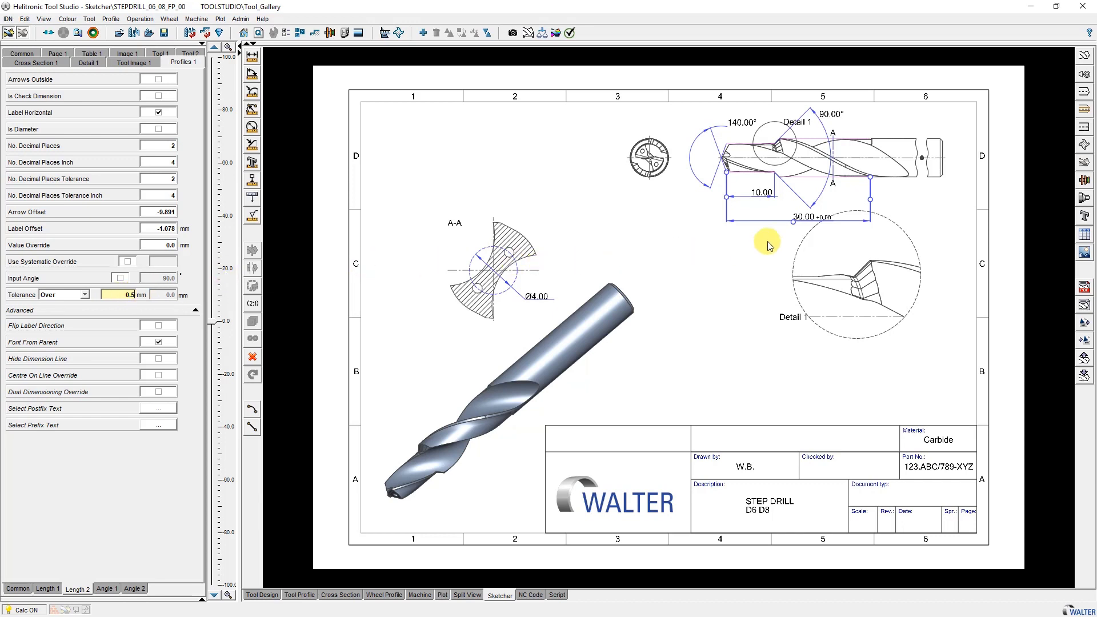
drag(797, 227, 782, 223)
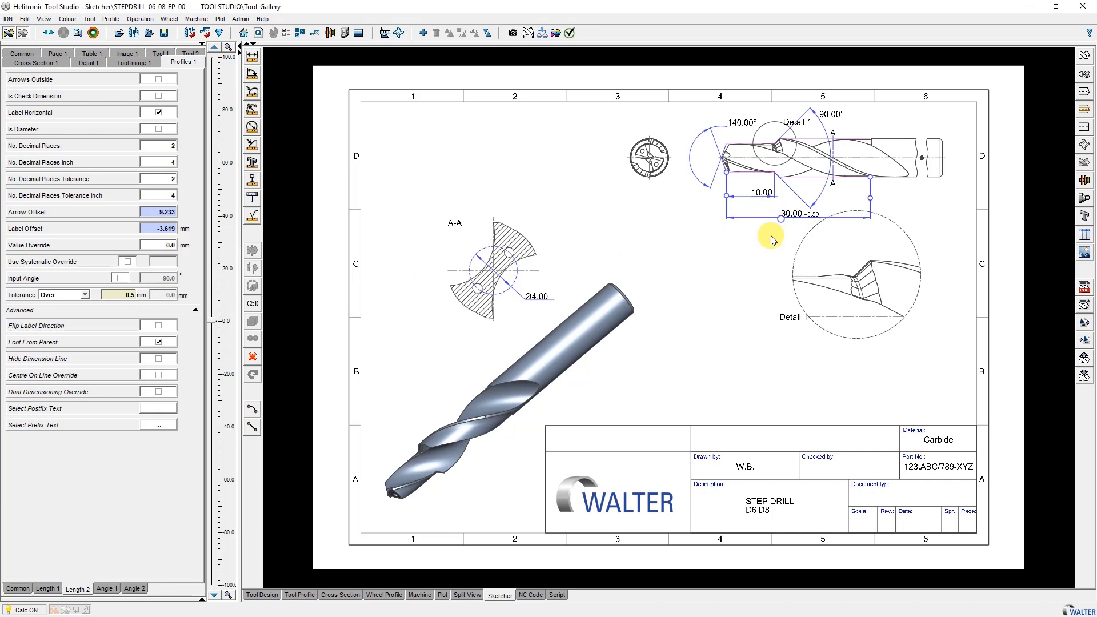
click(729, 125)
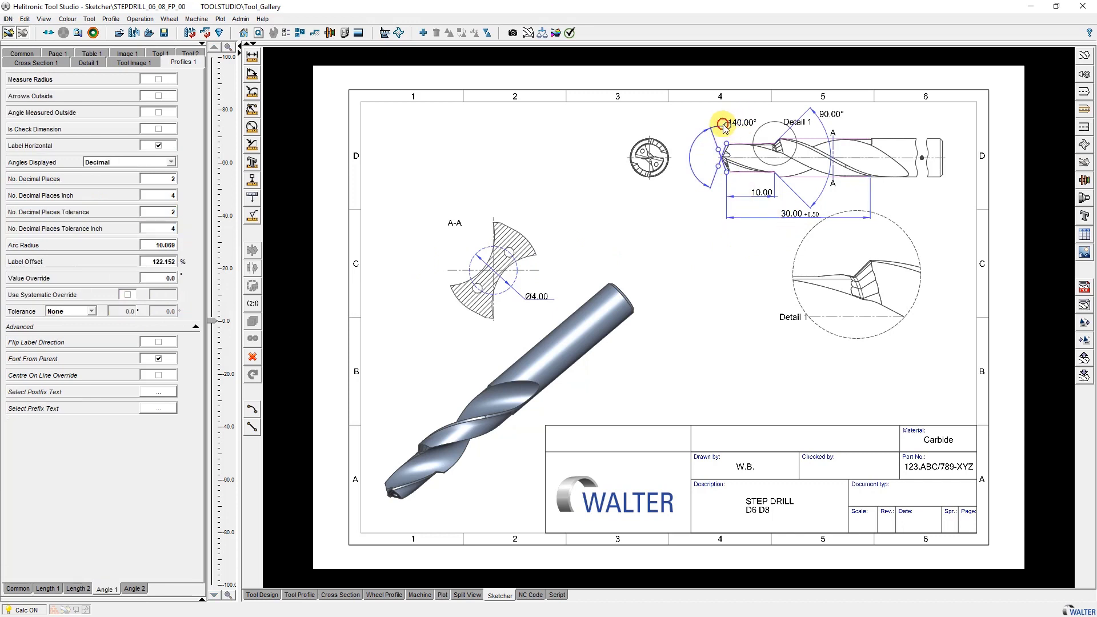
drag(722, 119, 708, 143)
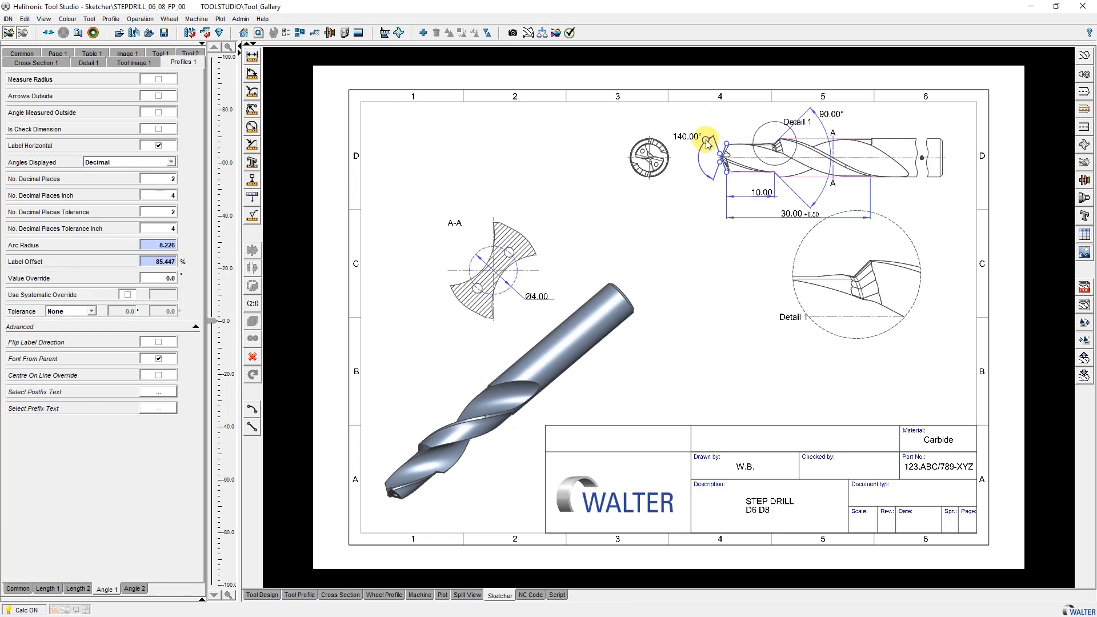